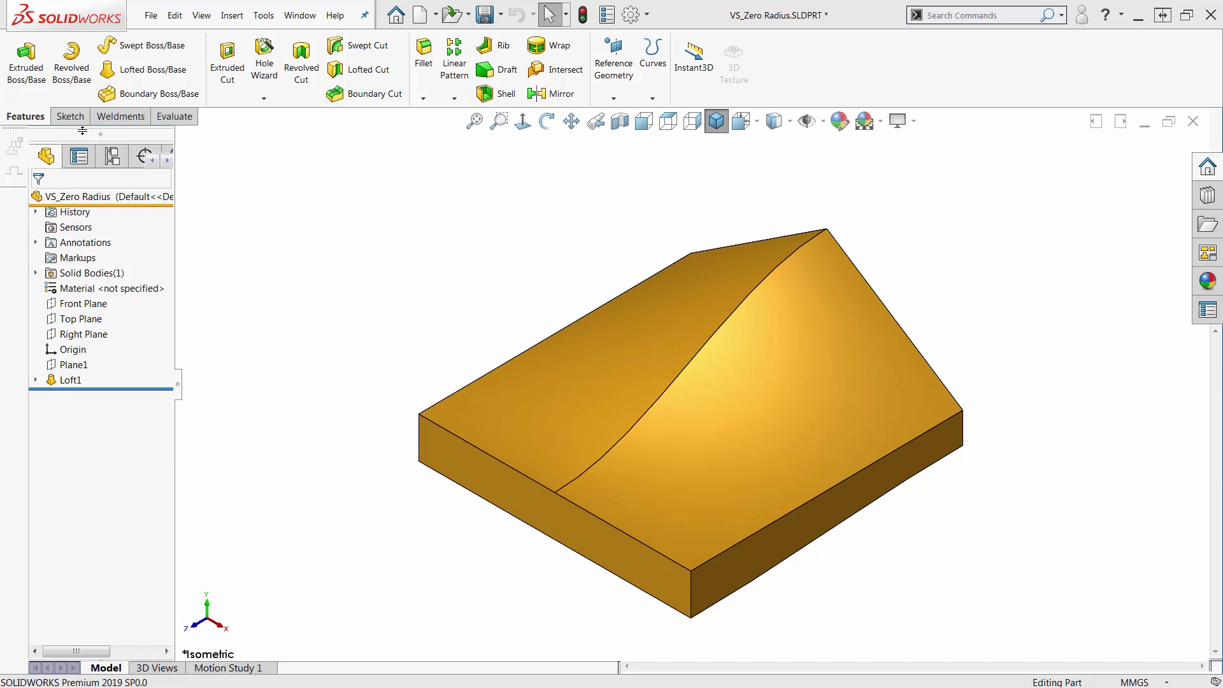
# Start a Variable Size fillet on the curved top edge and add a midpoint control point.
pyautogui.click(422, 58)
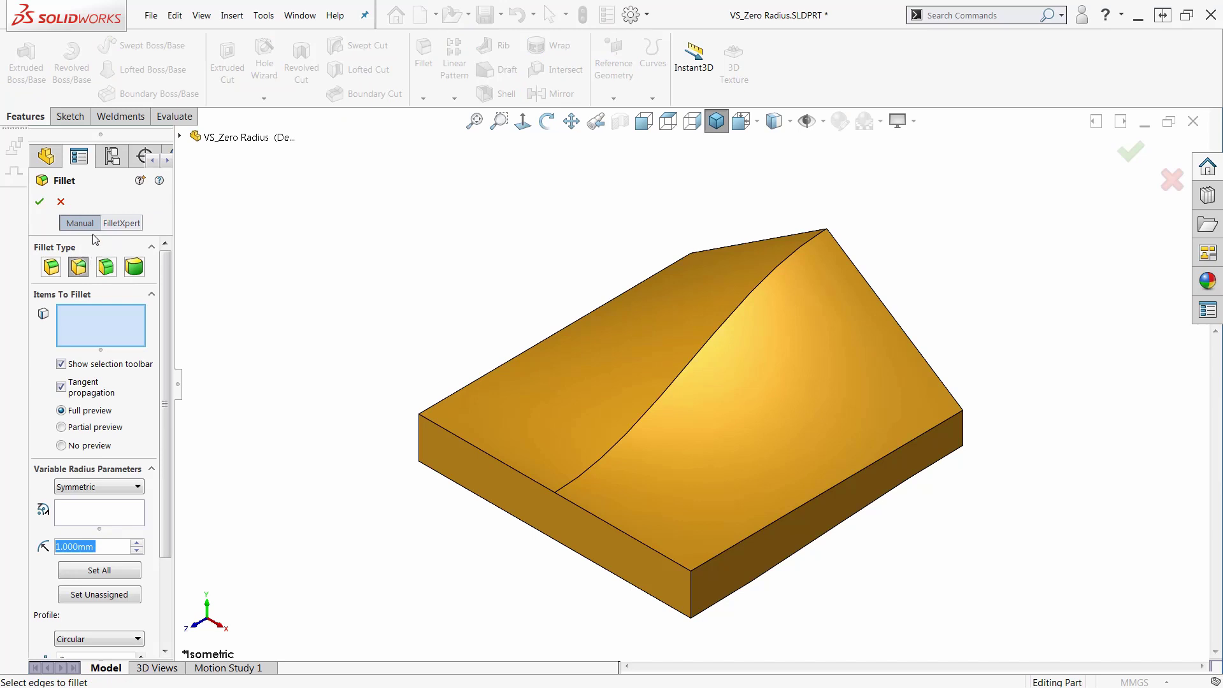
pyautogui.click(86, 225)
pyautogui.click(574, 476)
pyautogui.moveTo(522, 516); pyautogui.dragTo(368, 527)
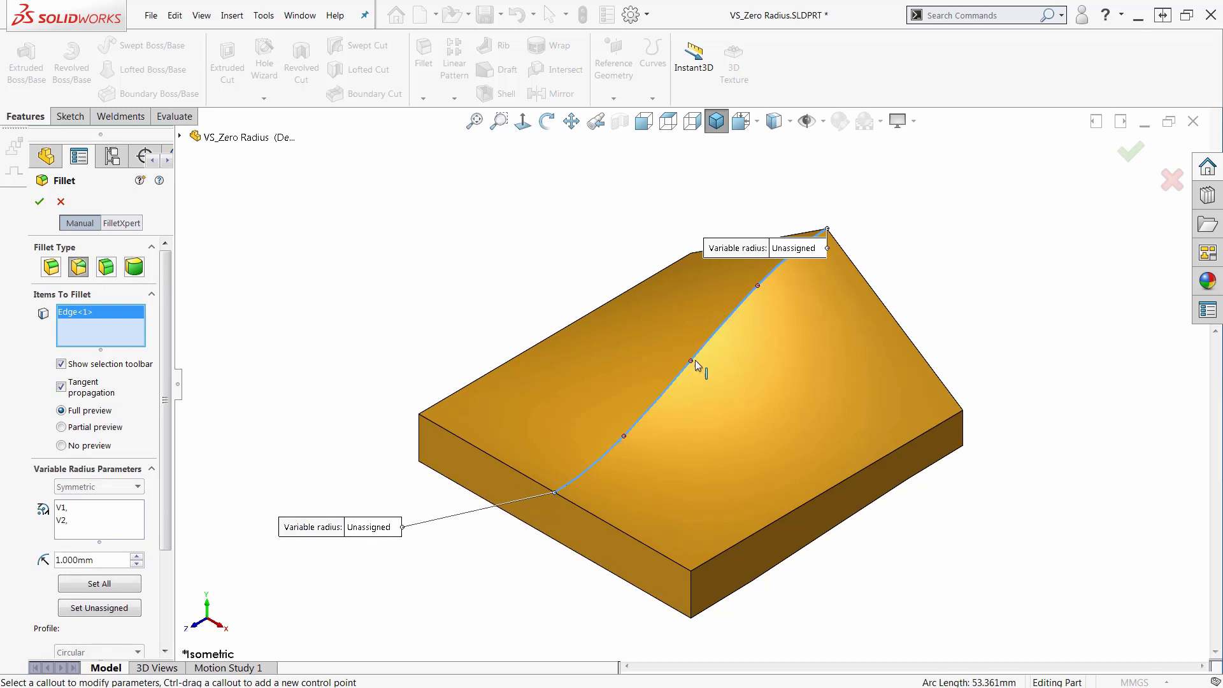
pyautogui.click(691, 362)
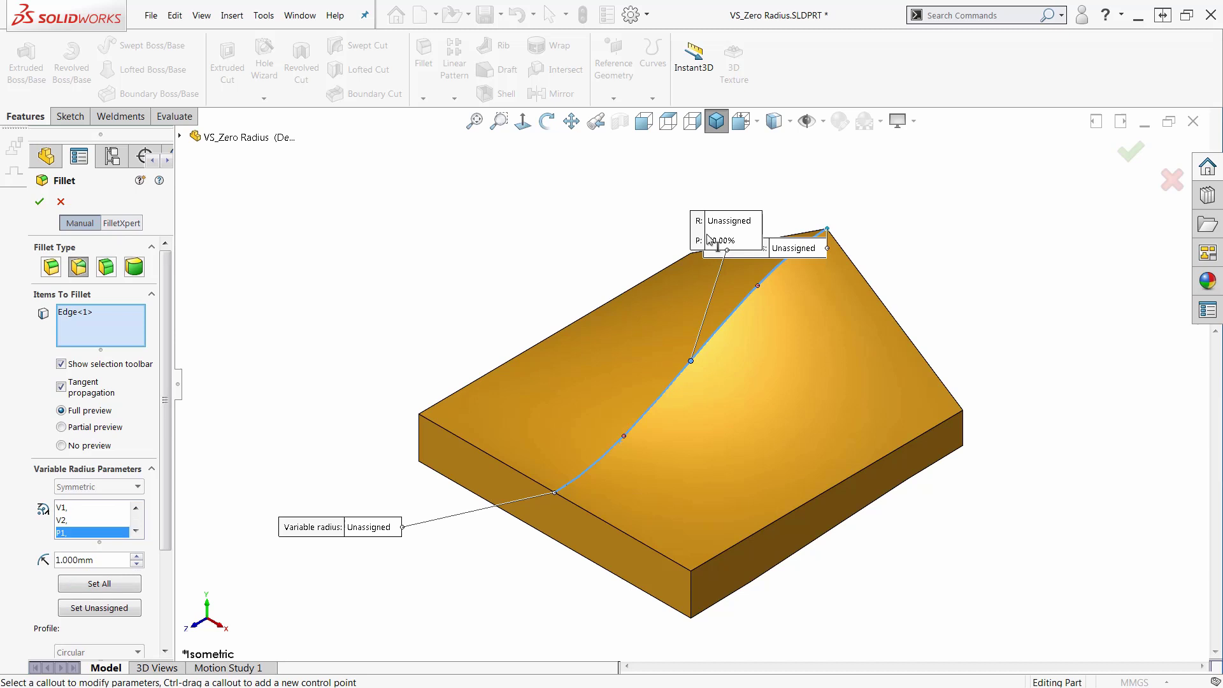
# Set the fillet radius to 5 mm at the midpoint and 2 mm at the lower end.
pyautogui.moveTo(712, 222); pyautogui.dragTo(600, 200)
pyautogui.click(612, 201)
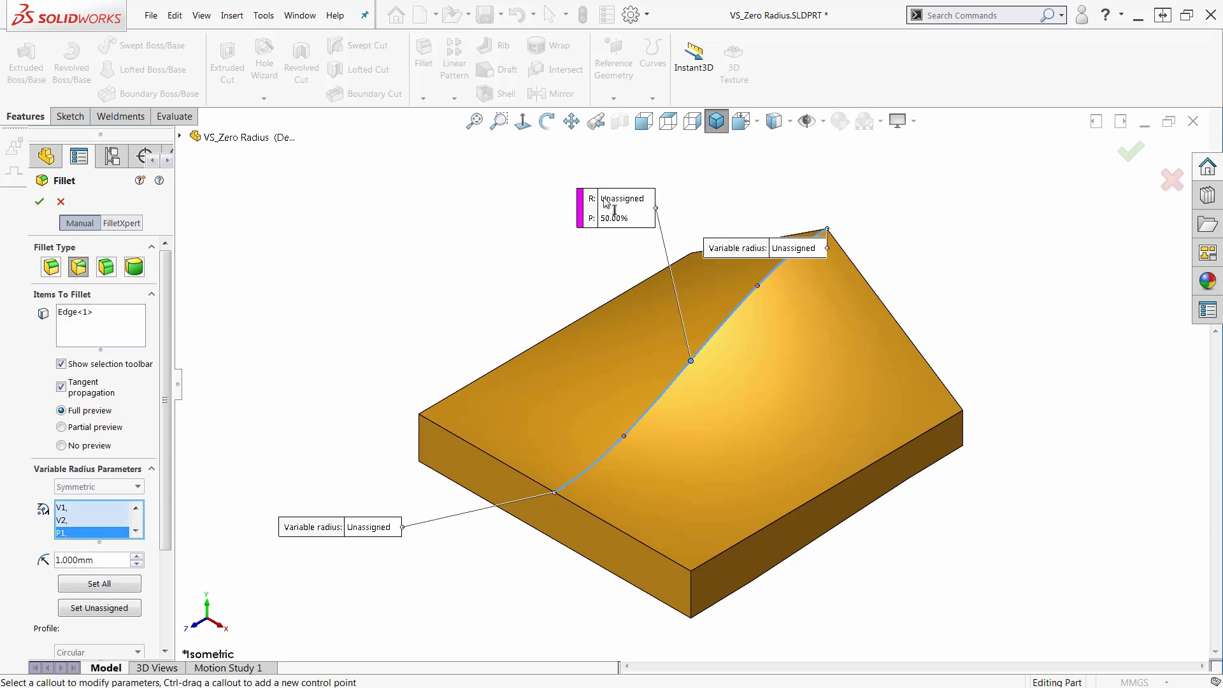
pyautogui.click(616, 198)
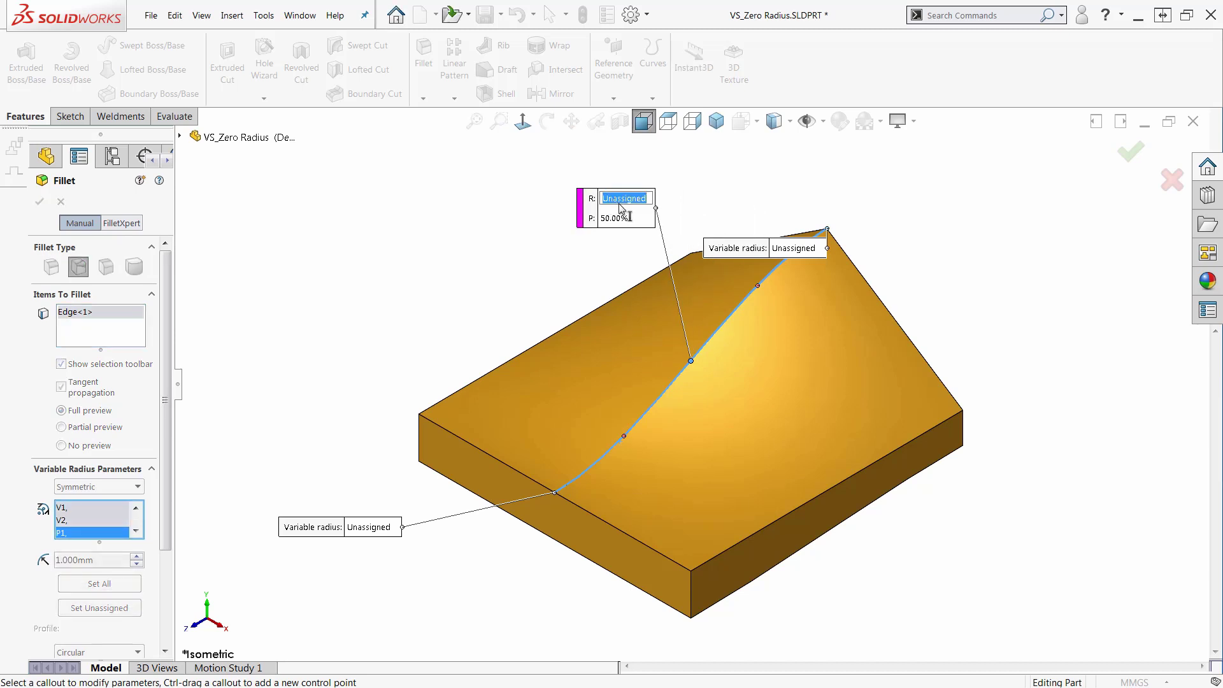
pyautogui.write('5')
pyautogui.press('Return')
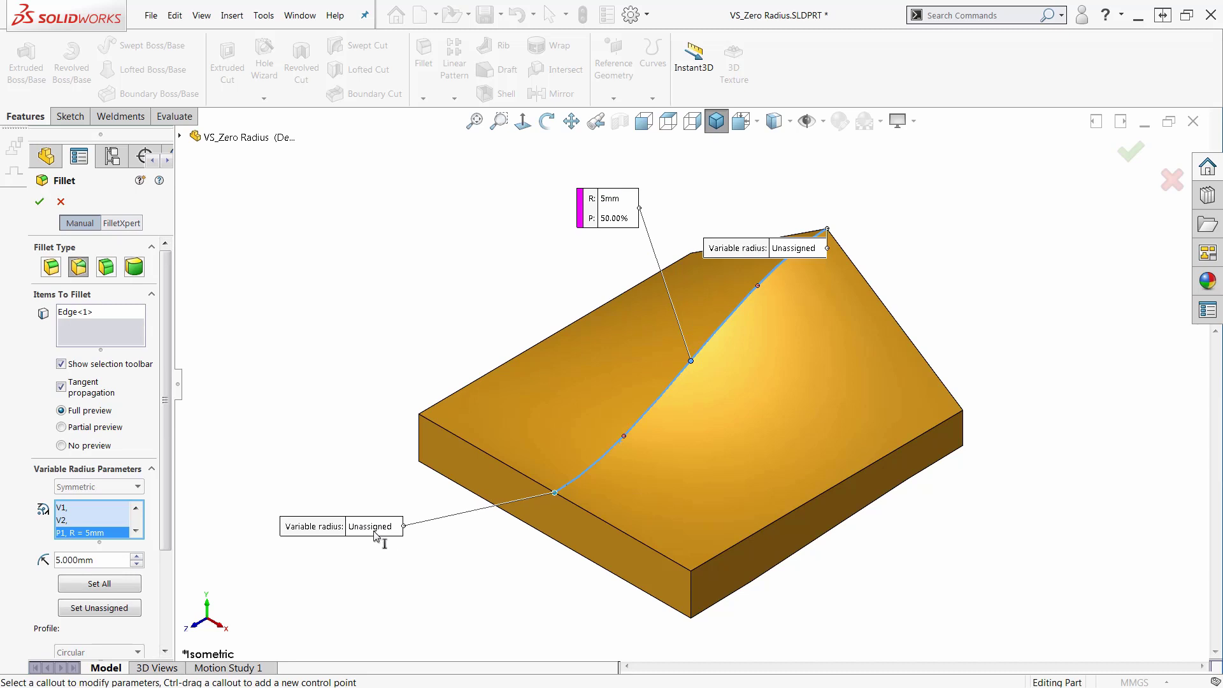
pyautogui.click(375, 528)
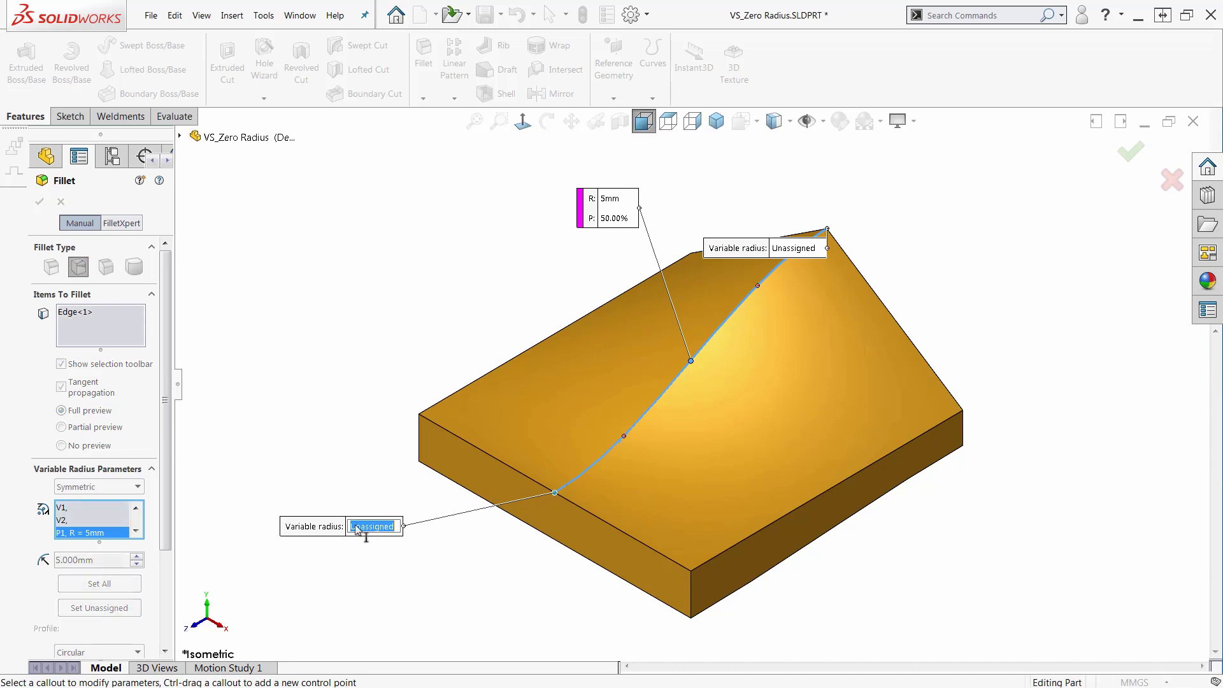
pyautogui.write('2')
pyautogui.press('Return')
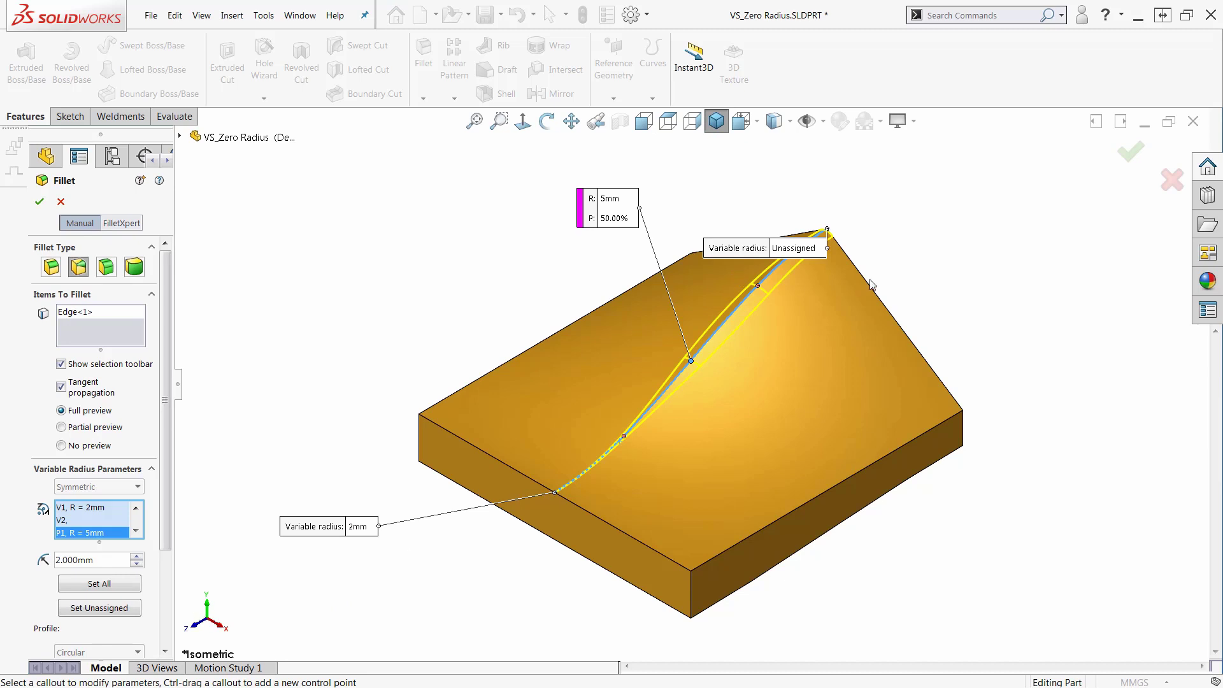
# Set the fillet's upper end radius to 0 mm and its lower end to 5 mm.
pyautogui.moveTo(797, 258)
pyautogui.mouseDown()
pyautogui.moveTo(814, 139)
pyautogui.moveTo(846, 180)
pyautogui.mouseUp()
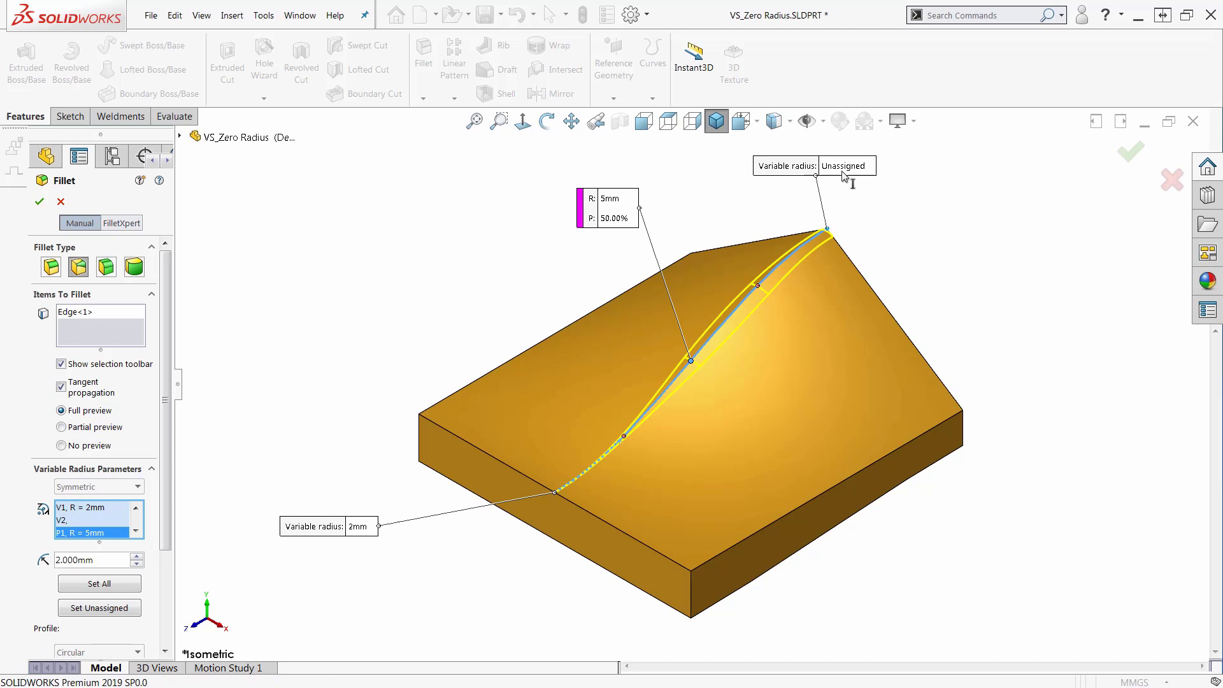
pyautogui.click(846, 180)
pyautogui.write('0')
pyautogui.press('Return')
pyautogui.click(354, 526)
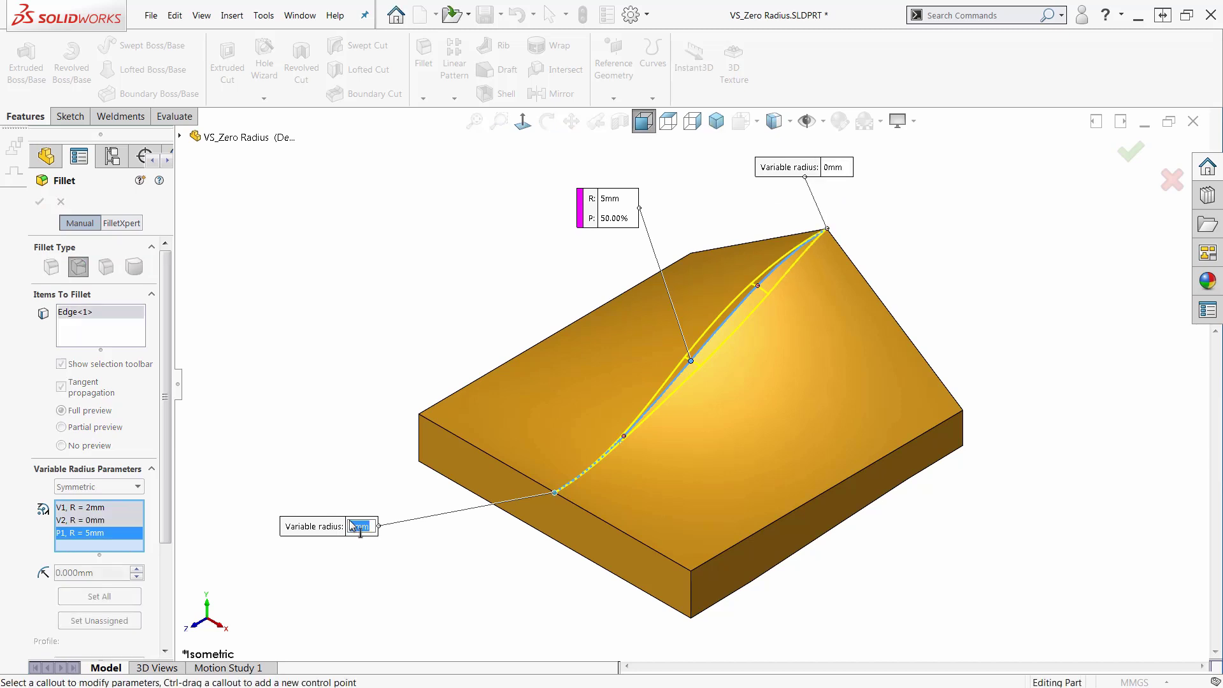
pyautogui.write('0')
pyautogui.press('Return')
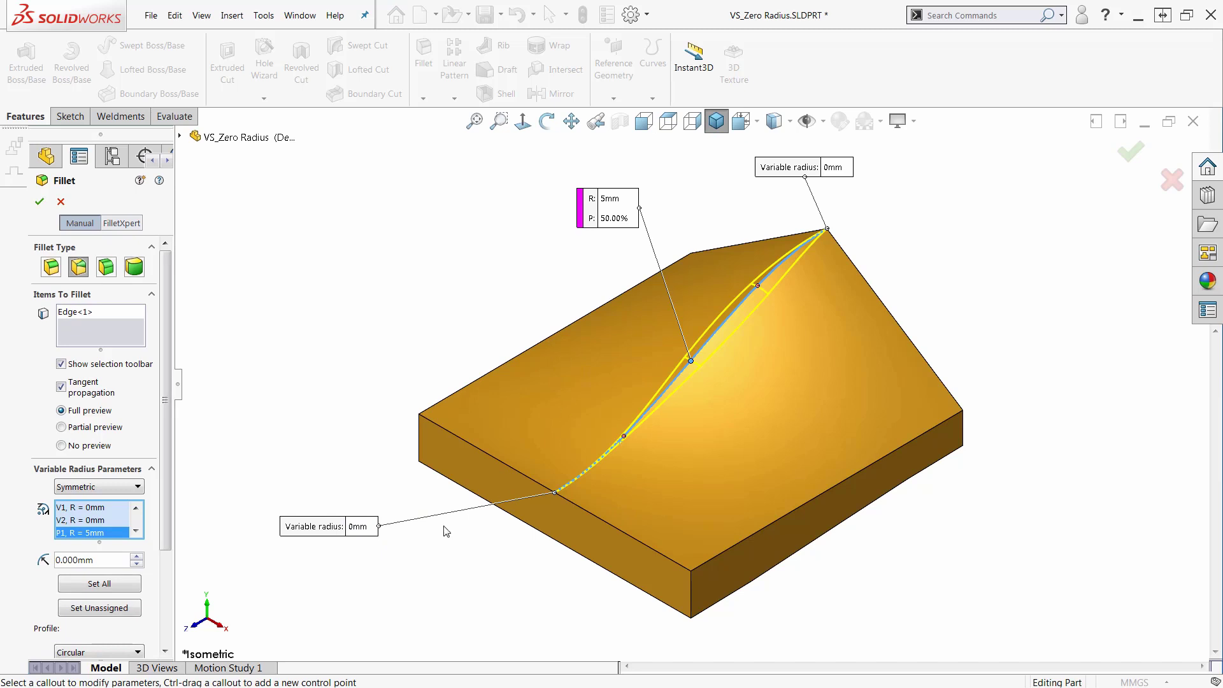
pyautogui.click(356, 527)
pyautogui.write('5')
pyautogui.press('Return')
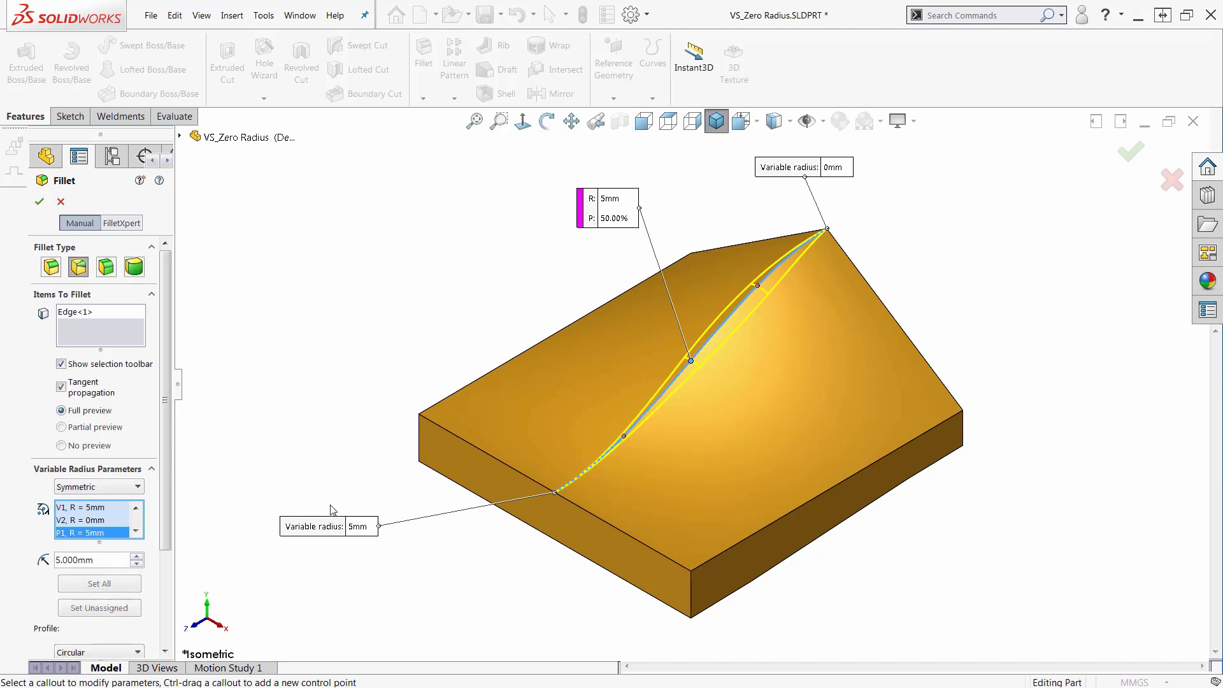
# Try setting the midpoint radius to 0 mm; it stays at 5 mm.
pyautogui.click(610, 199)
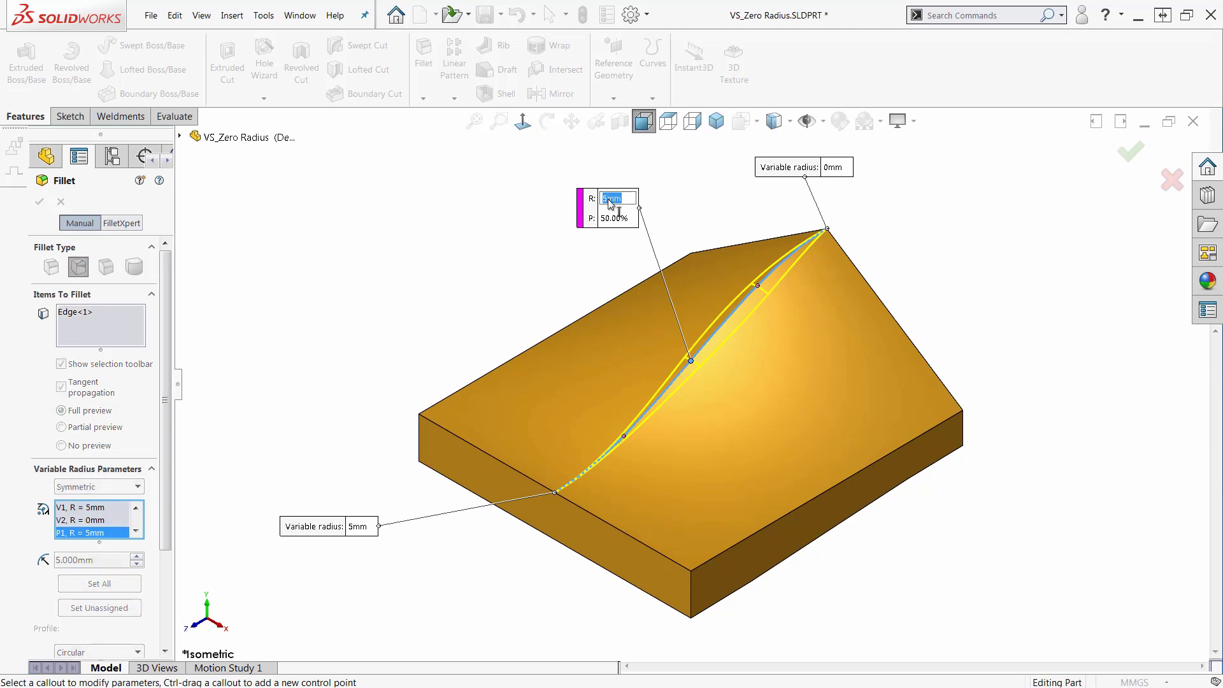
pyautogui.write('0')
pyautogui.press('Escape')
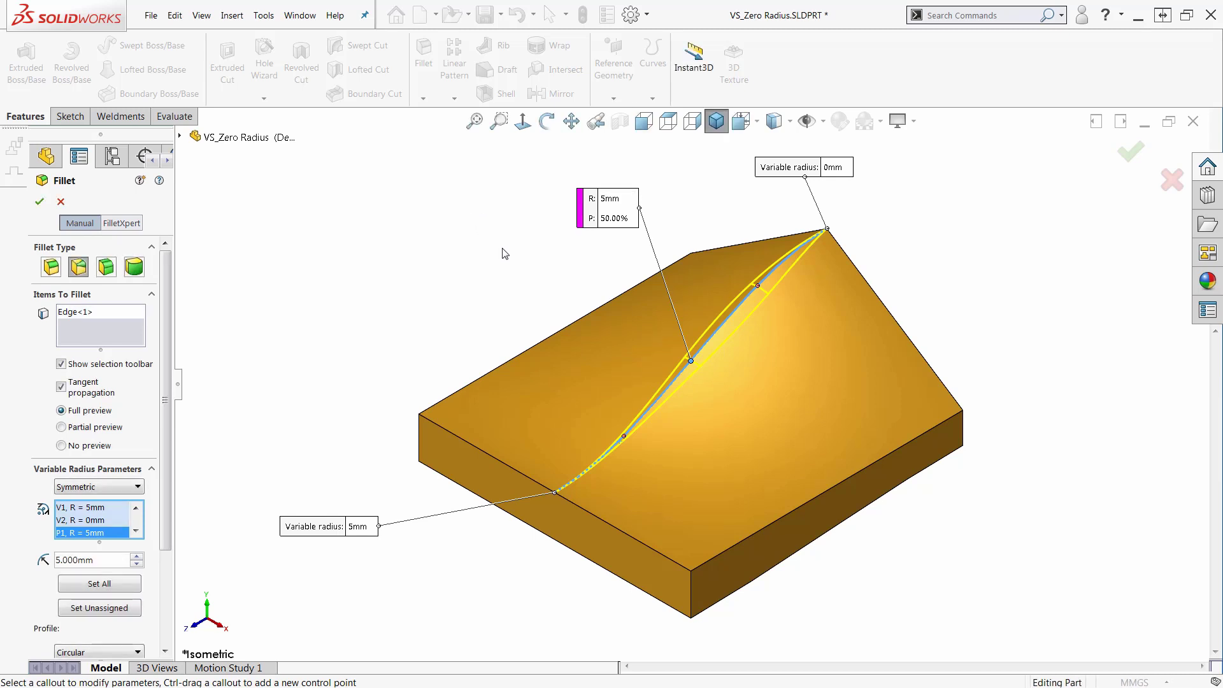
pyautogui.click(613, 203)
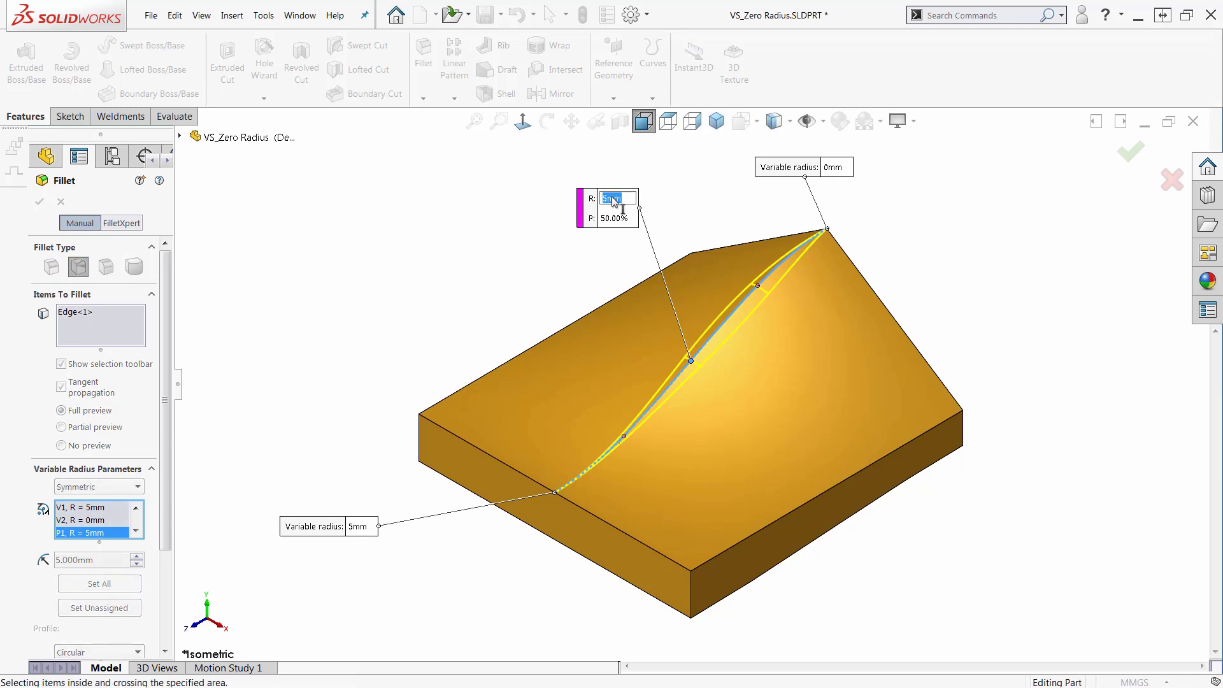
pyautogui.write('0')
pyautogui.press('Escape')
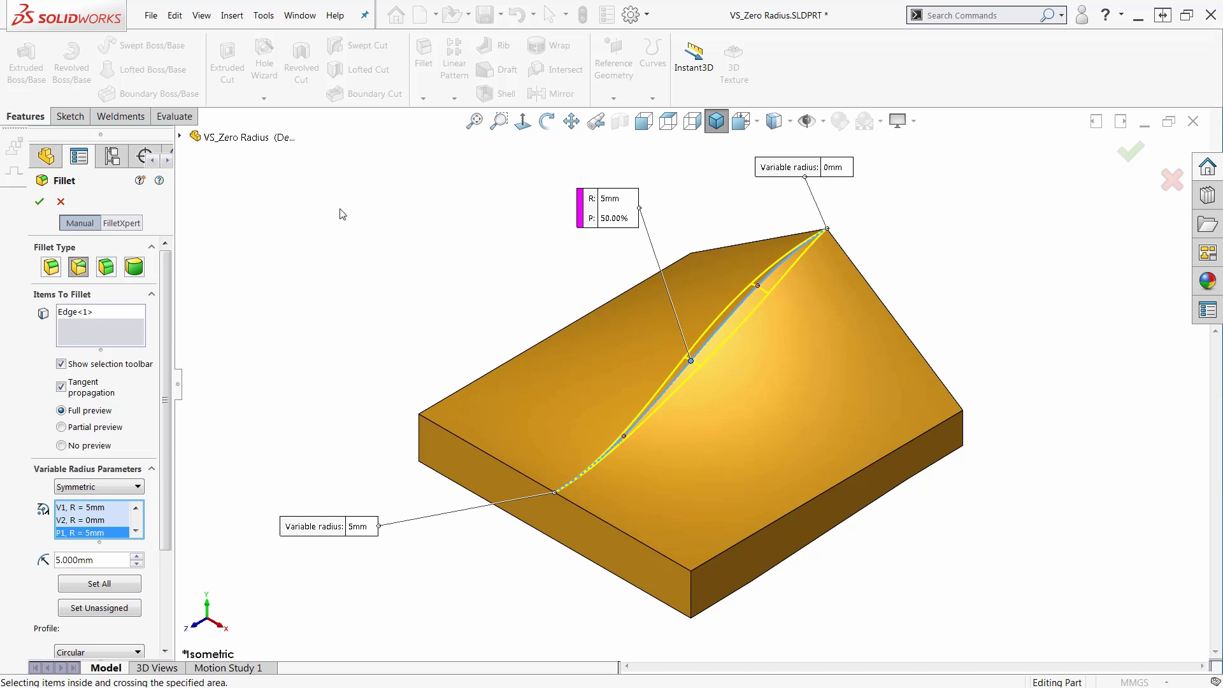
# Cancel the fillet and start a new sketch on the Top Plane in Top view.
pyautogui.press('Escape')
pyautogui.hotkey('ctrl', '5')
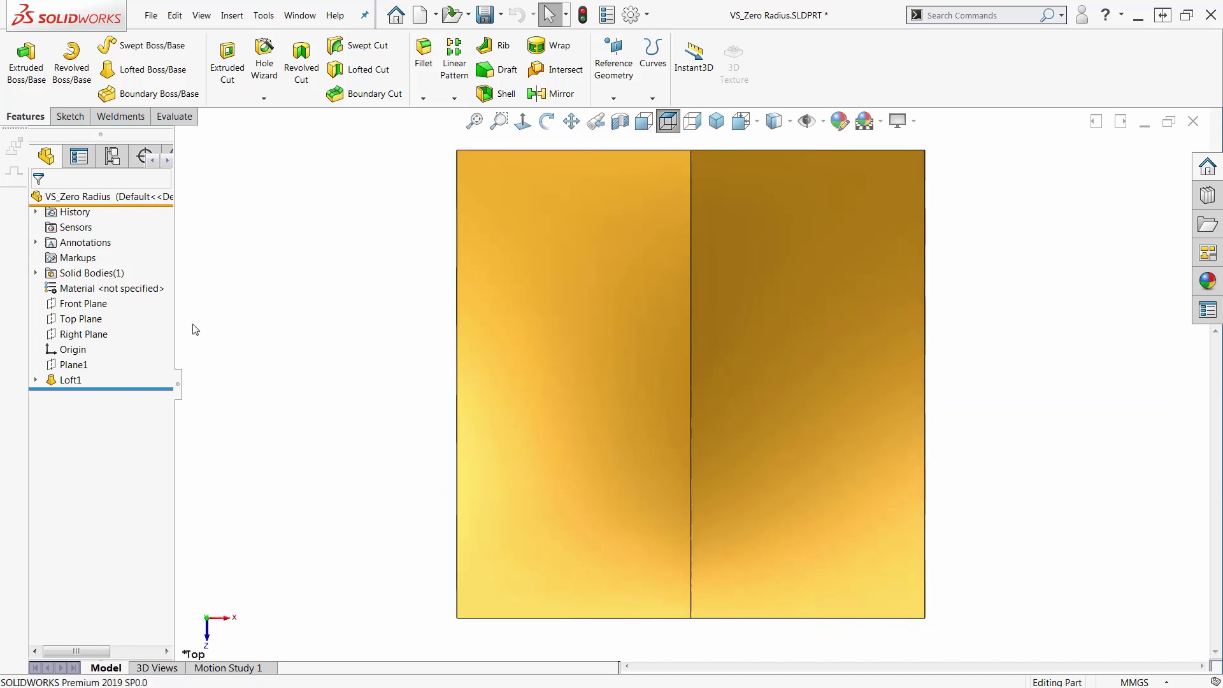
pyautogui.click(64, 319)
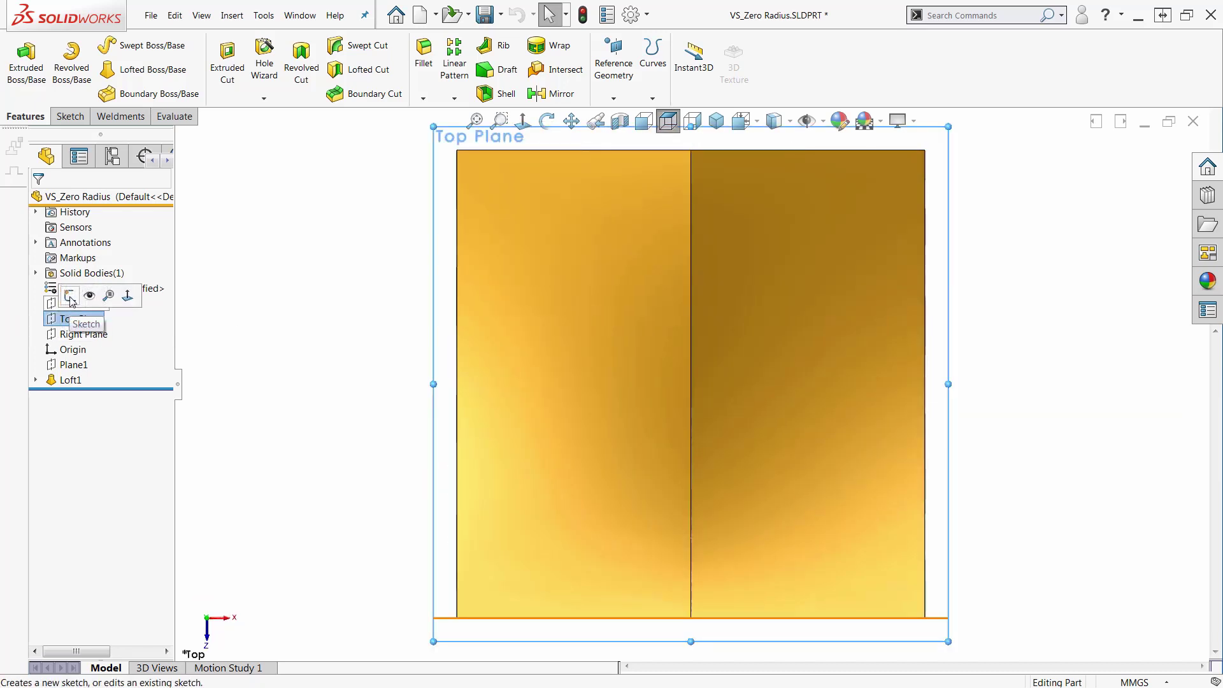
pyautogui.click(69, 294)
# Draw a horizontal line across the part, dimensioned 30 mm from the bottom edge.
pyautogui.click(97, 45)
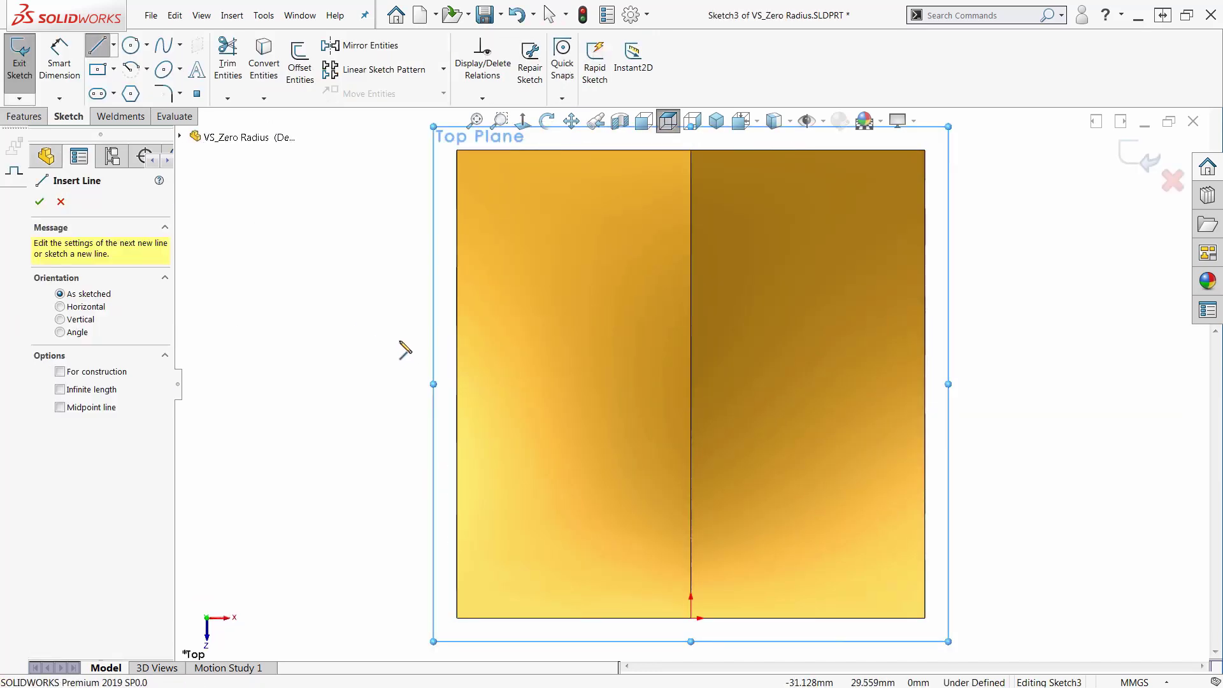
pyautogui.click(400, 340)
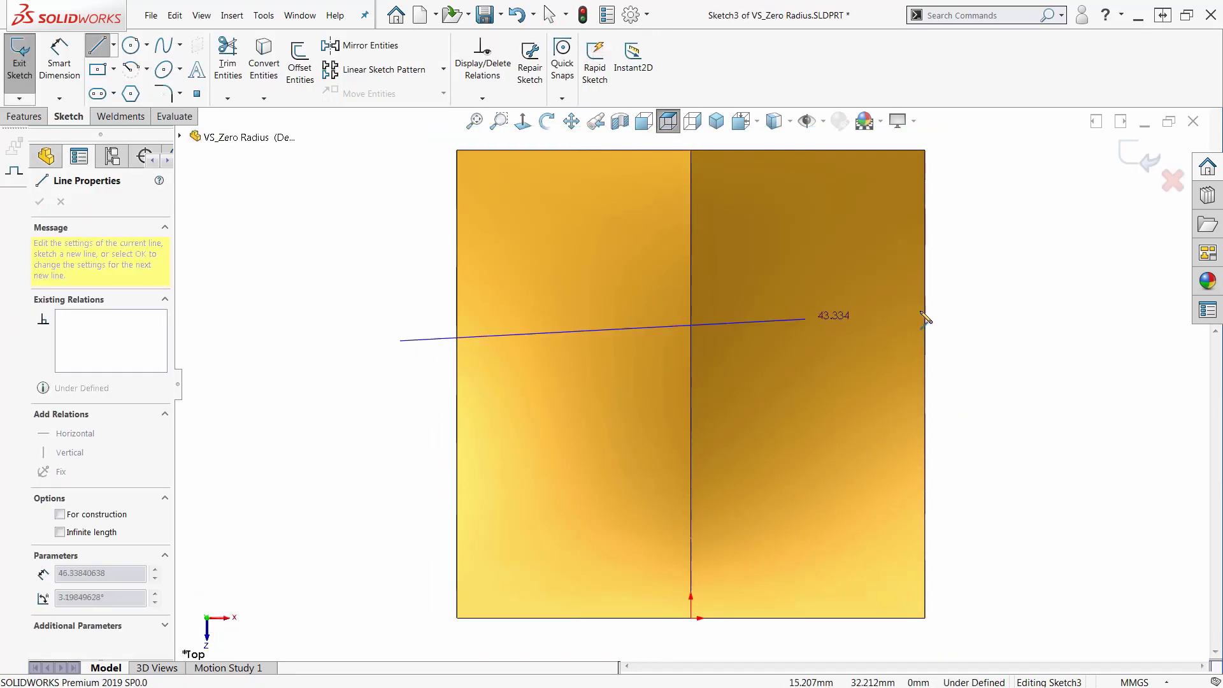
pyautogui.doubleClick(1019, 340)
pyautogui.click(60, 59)
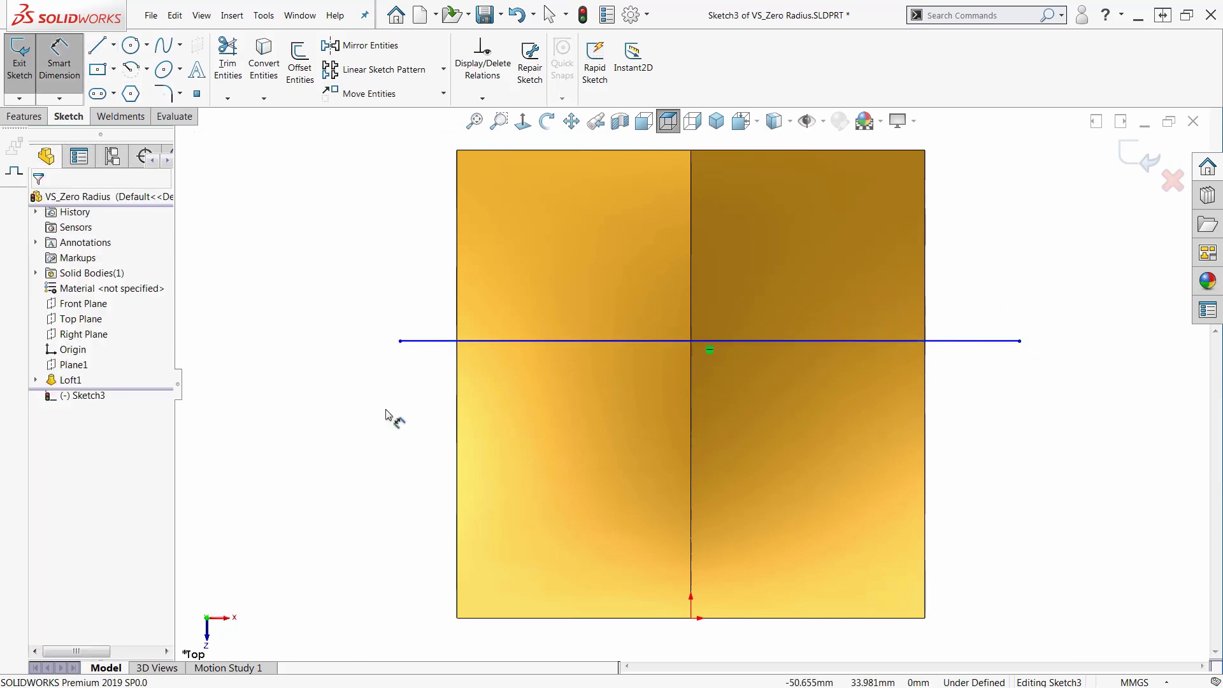
pyautogui.click(497, 619)
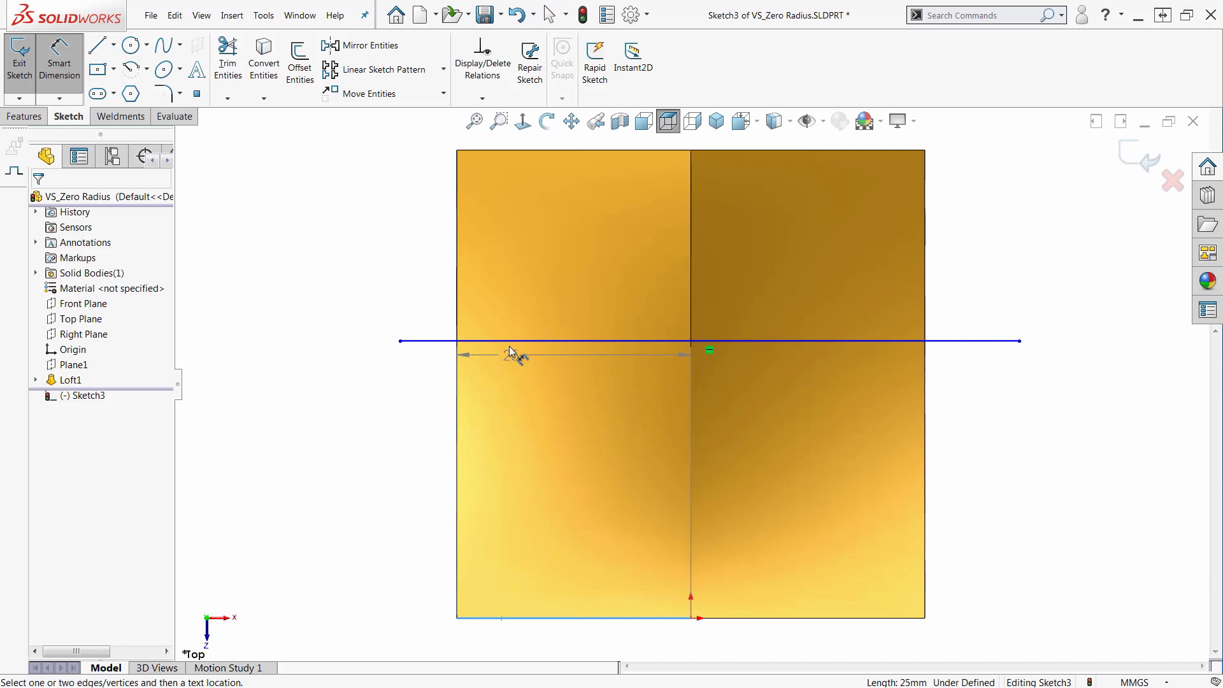
pyautogui.click(509, 342)
pyautogui.click(354, 474)
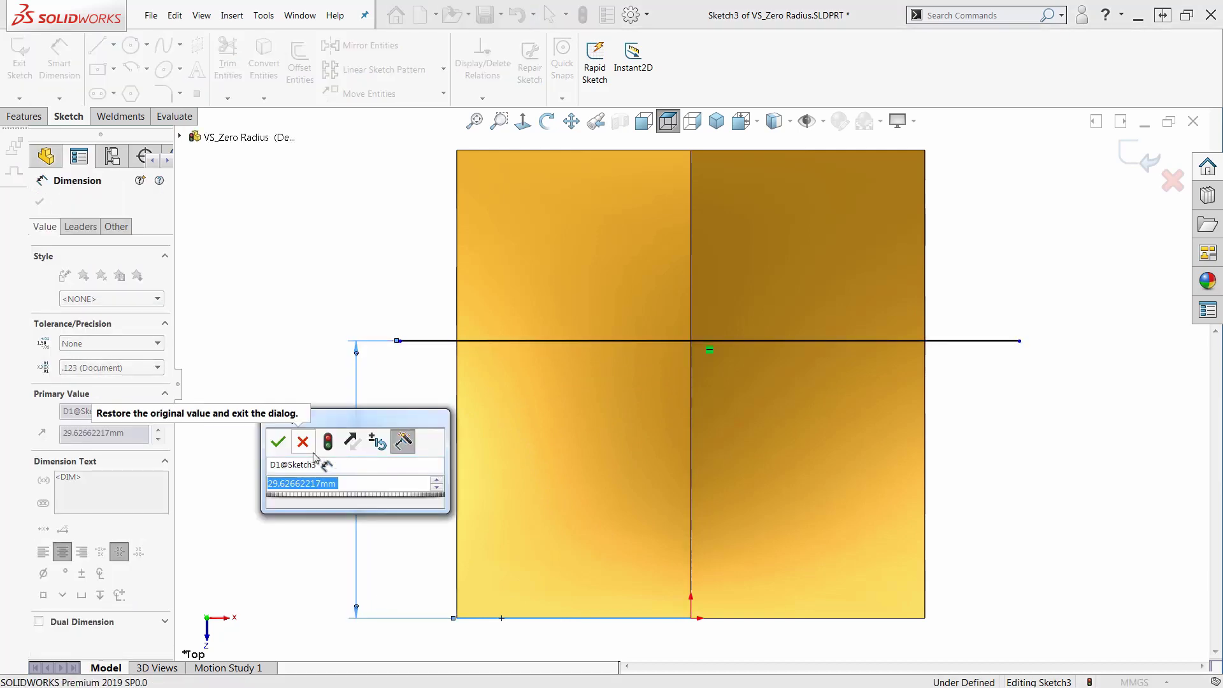
pyautogui.write('30')
pyautogui.press('Return')
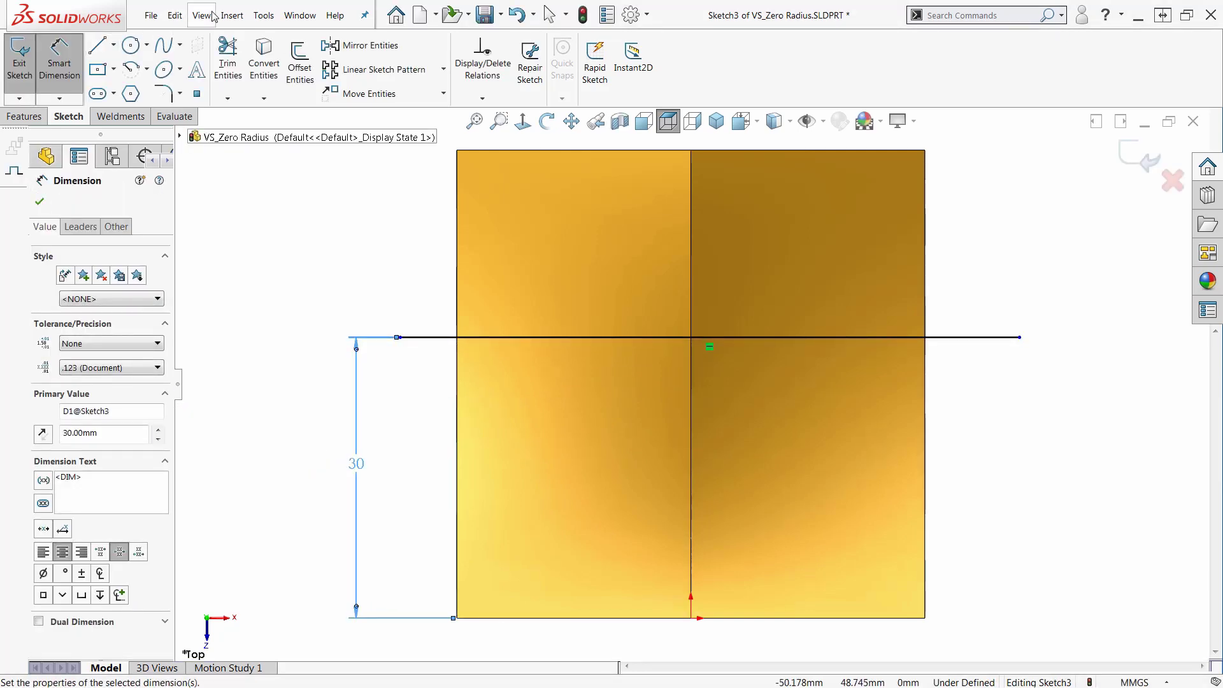
pyautogui.click(233, 16)
# Split the left and right top faces with the 30 mm sketch line.
pyautogui.click(435, 173)
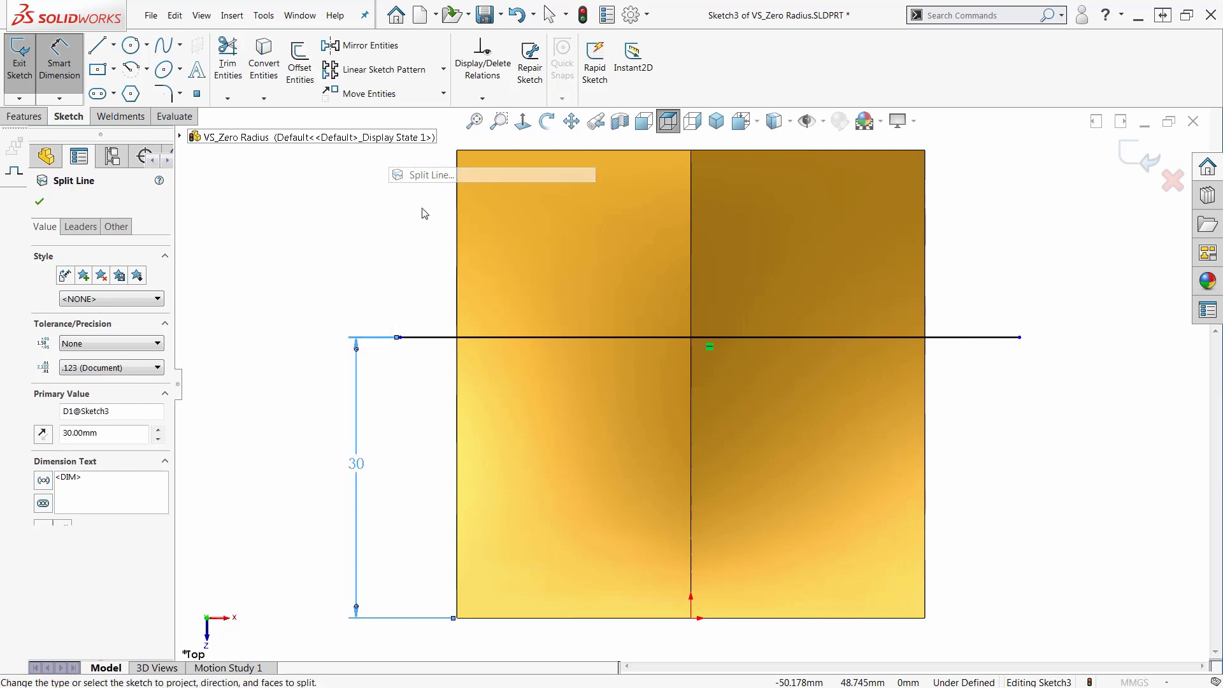
pyautogui.click(546, 471)
pyautogui.click(727, 470)
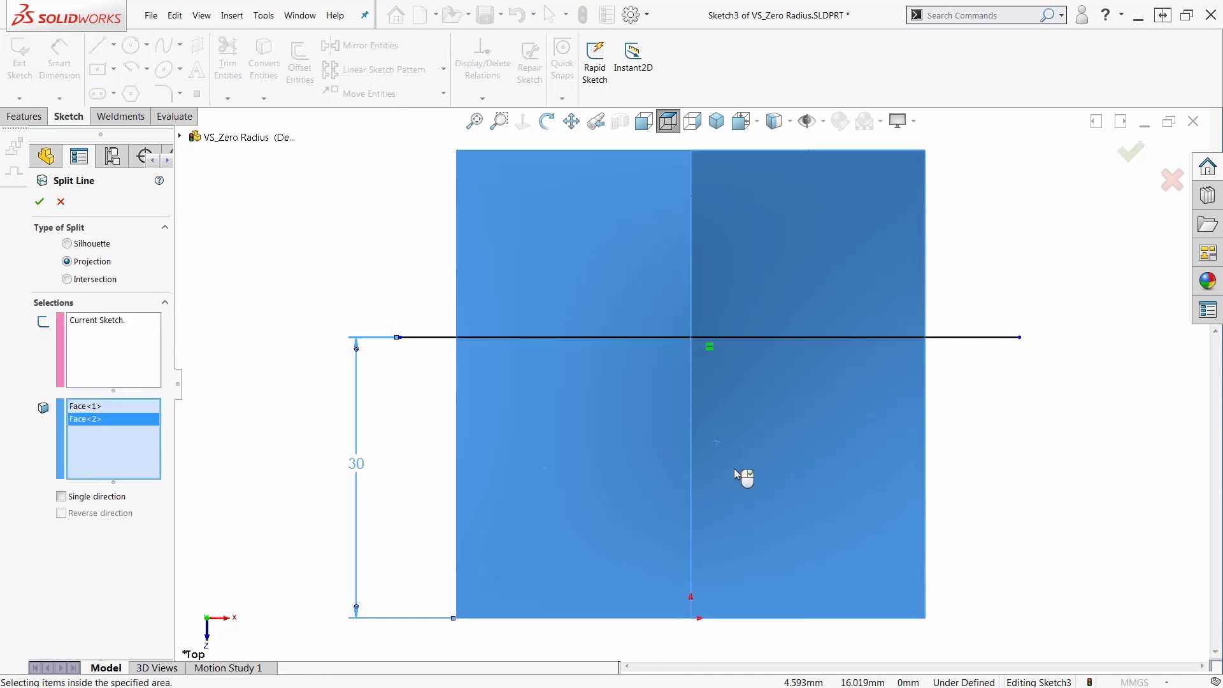
pyautogui.rightClick(734, 469)
# Select each of the four split faces to check the split, then deselect.
pyautogui.click(625, 426)
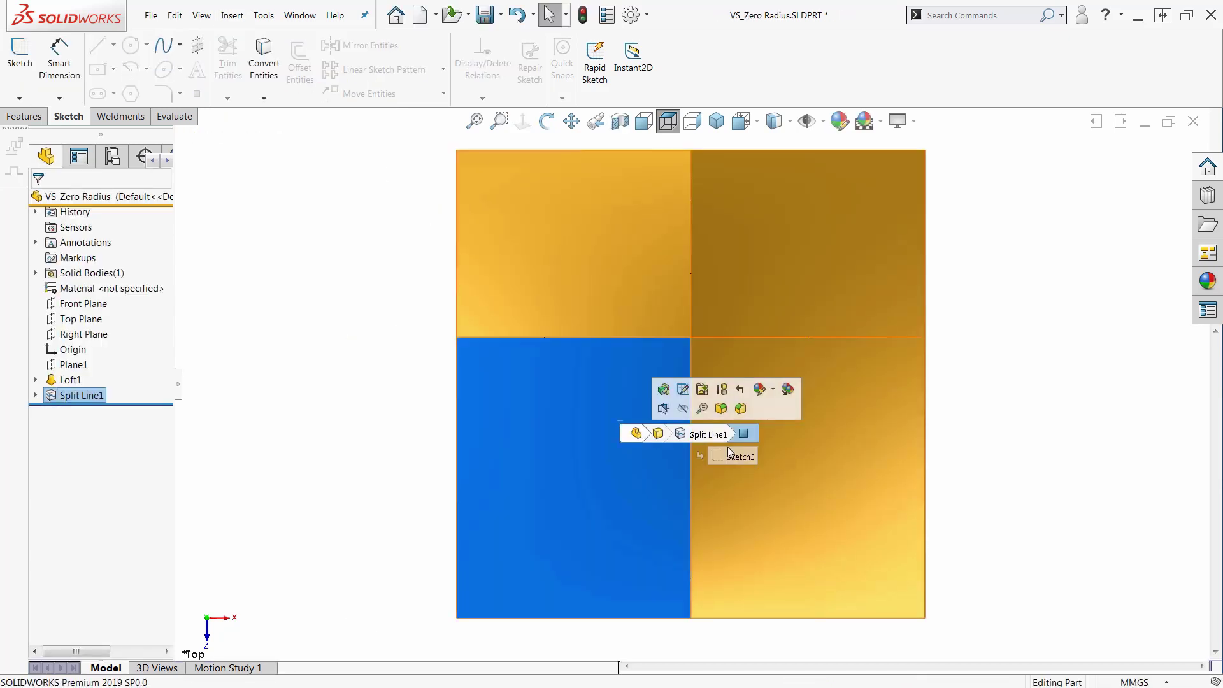
pyautogui.click(728, 453)
pyautogui.click(792, 470)
pyautogui.click(749, 259)
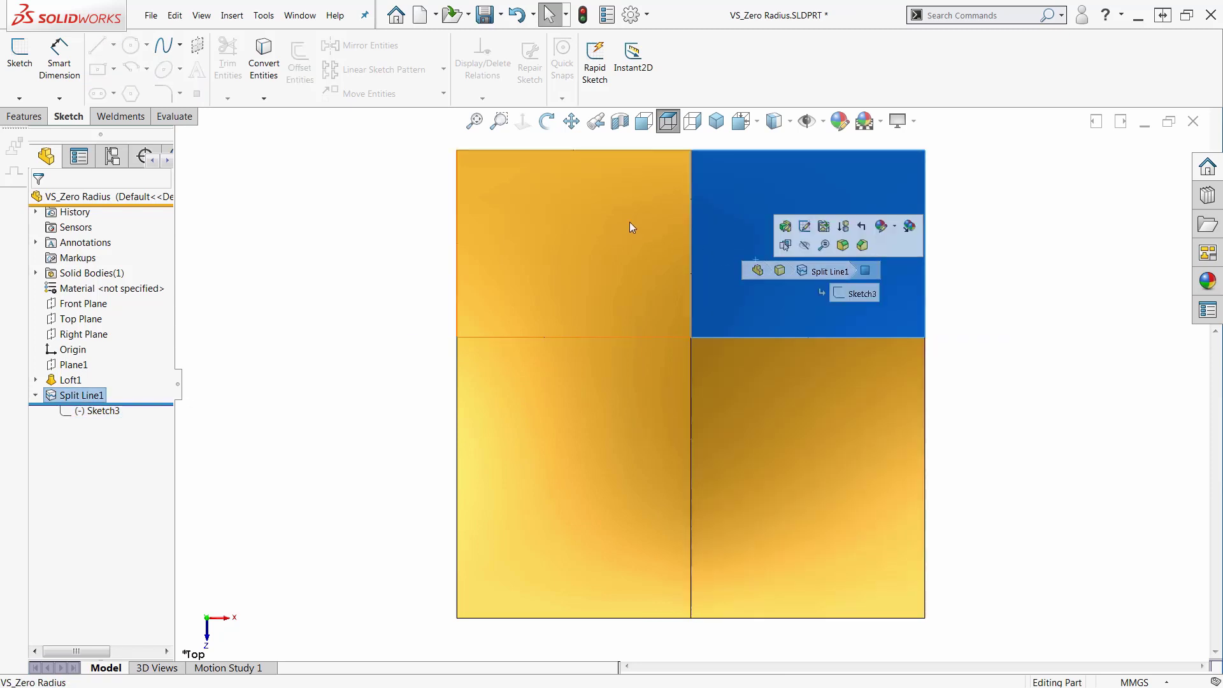
pyautogui.click(630, 227)
pyautogui.click(312, 447)
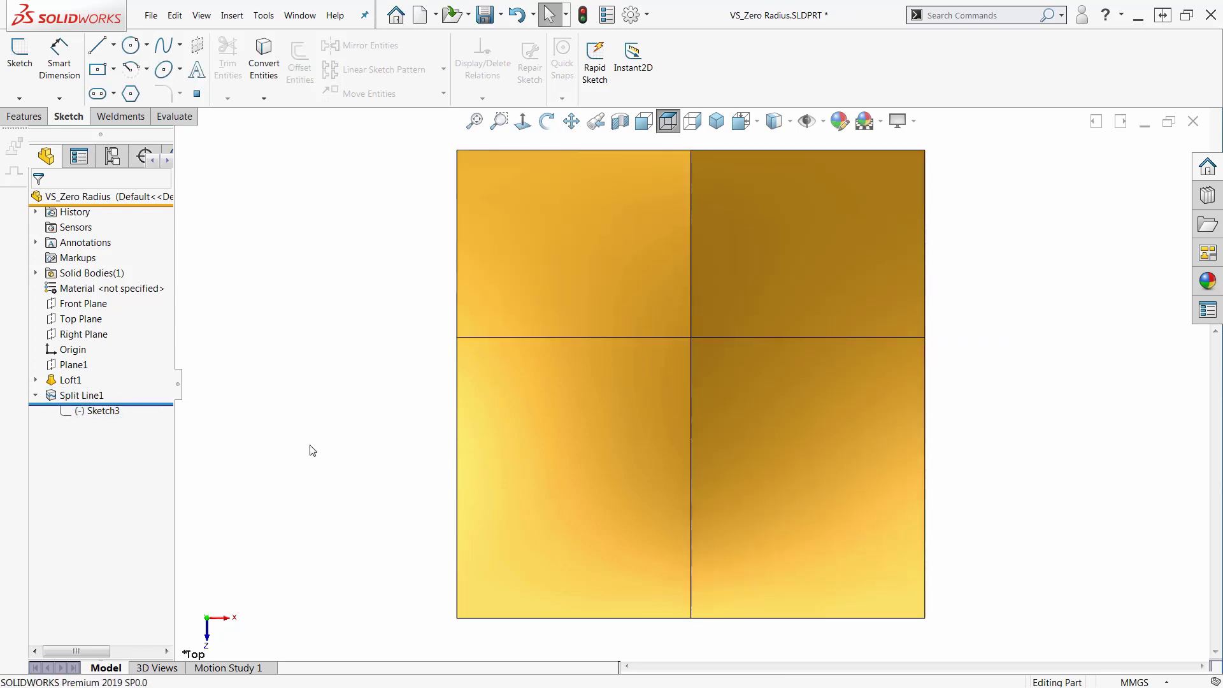
# Inspect the upper and lower split-line edges, then orbit to a tilted 3-D view.
pyautogui.click(690, 500)
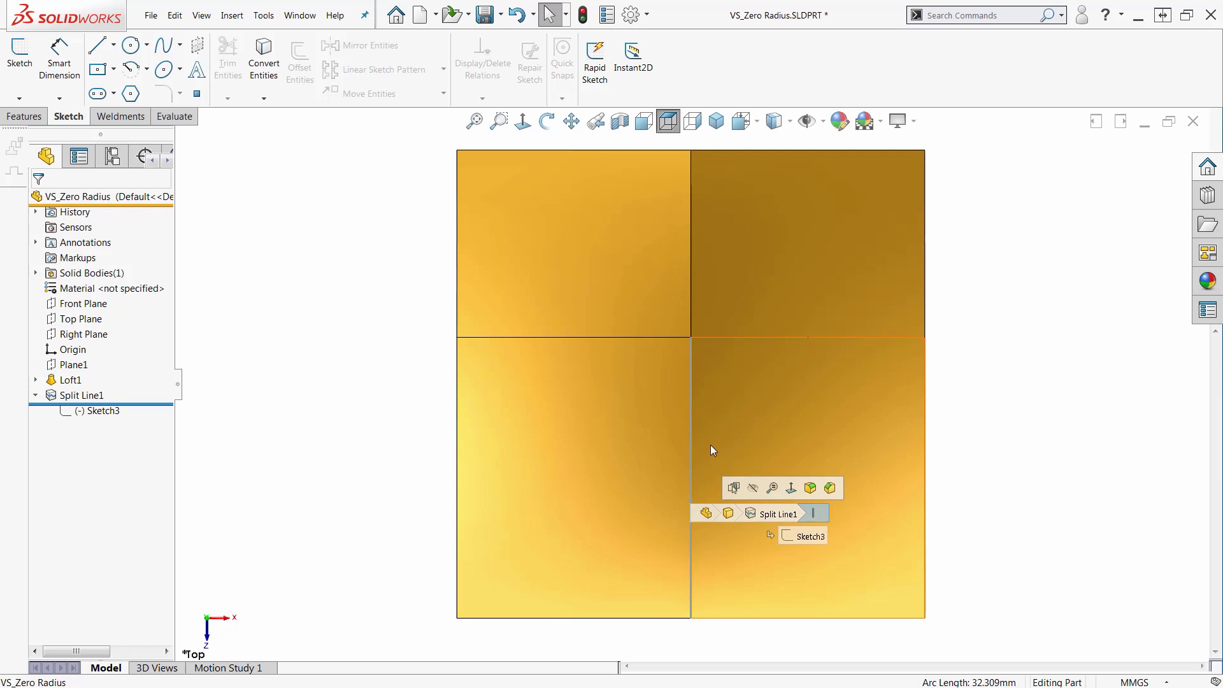
pyautogui.click(691, 293)
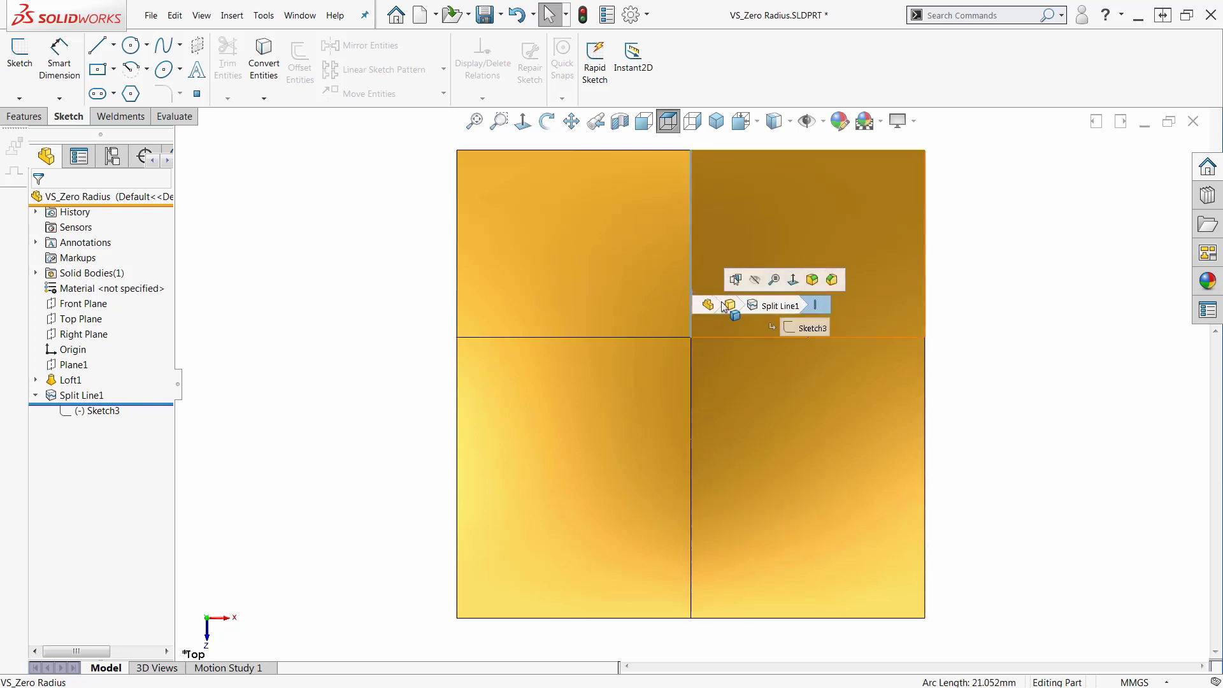
pyautogui.click(1038, 479)
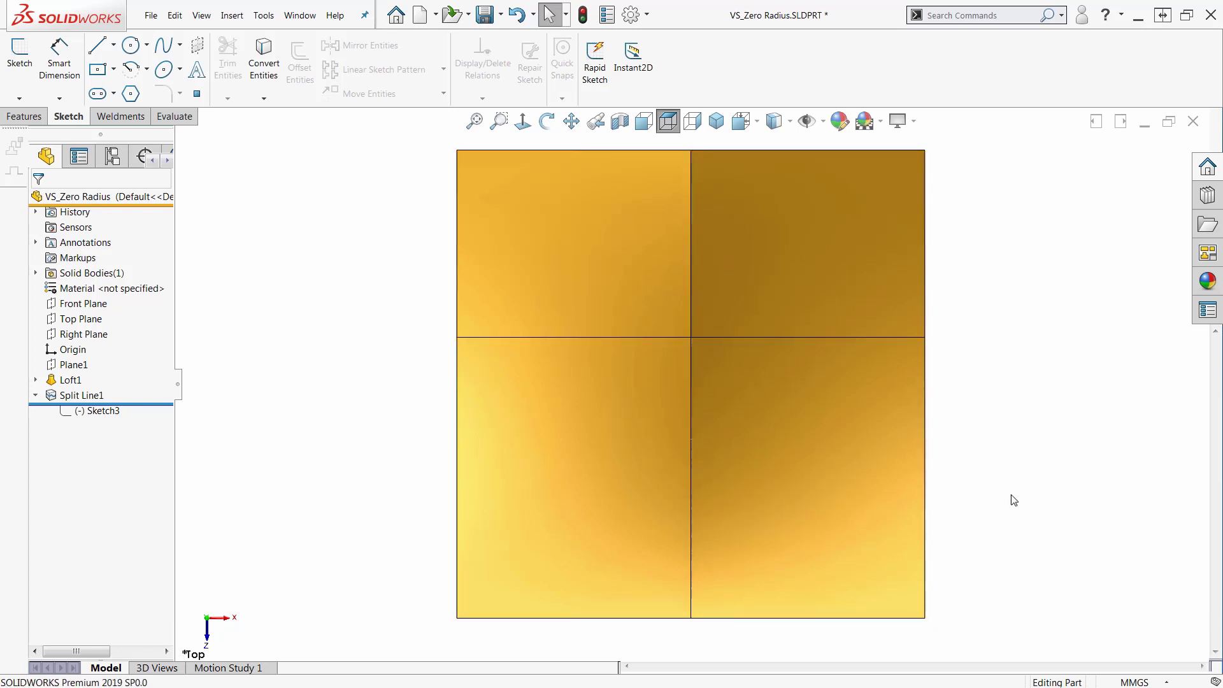
pyautogui.moveTo(1036, 493)
pyautogui.mouseDown(button='middle')
pyautogui.moveTo(979, 271)
pyautogui.moveTo(991, 286)
pyautogui.mouseUp(button='middle')
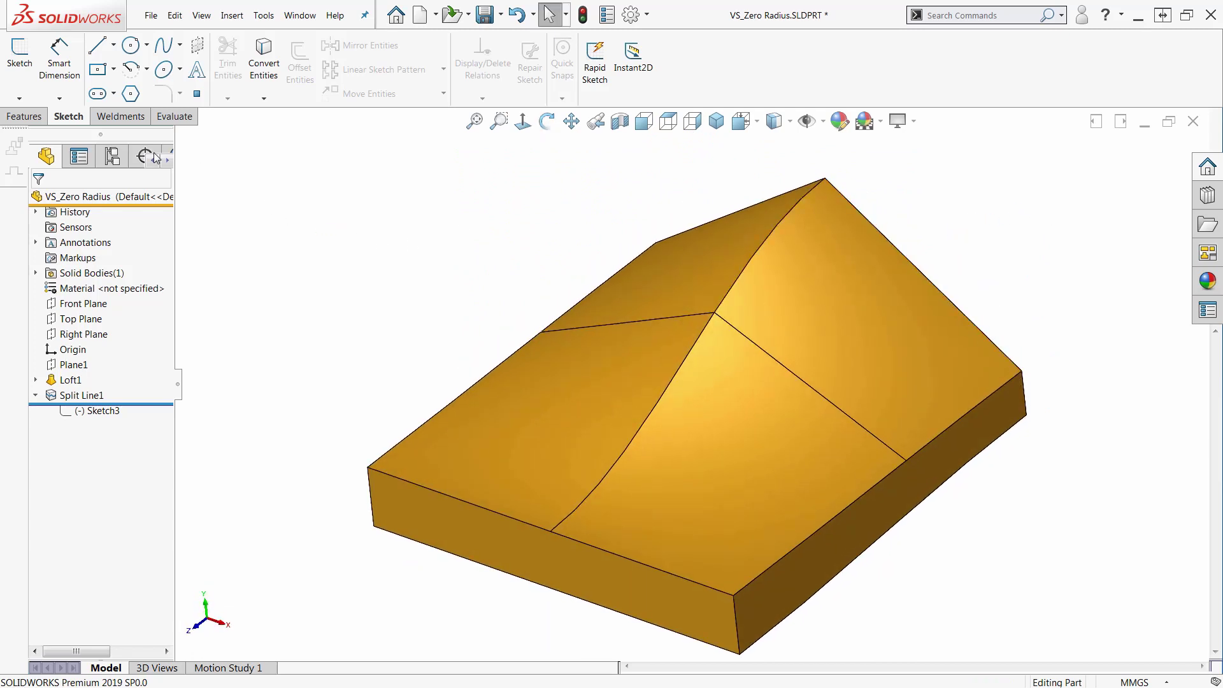
# Start a Variable Size fillet on the curved split edge with 0 mm at the peak end.
pyautogui.click(23, 116)
pyautogui.click(424, 58)
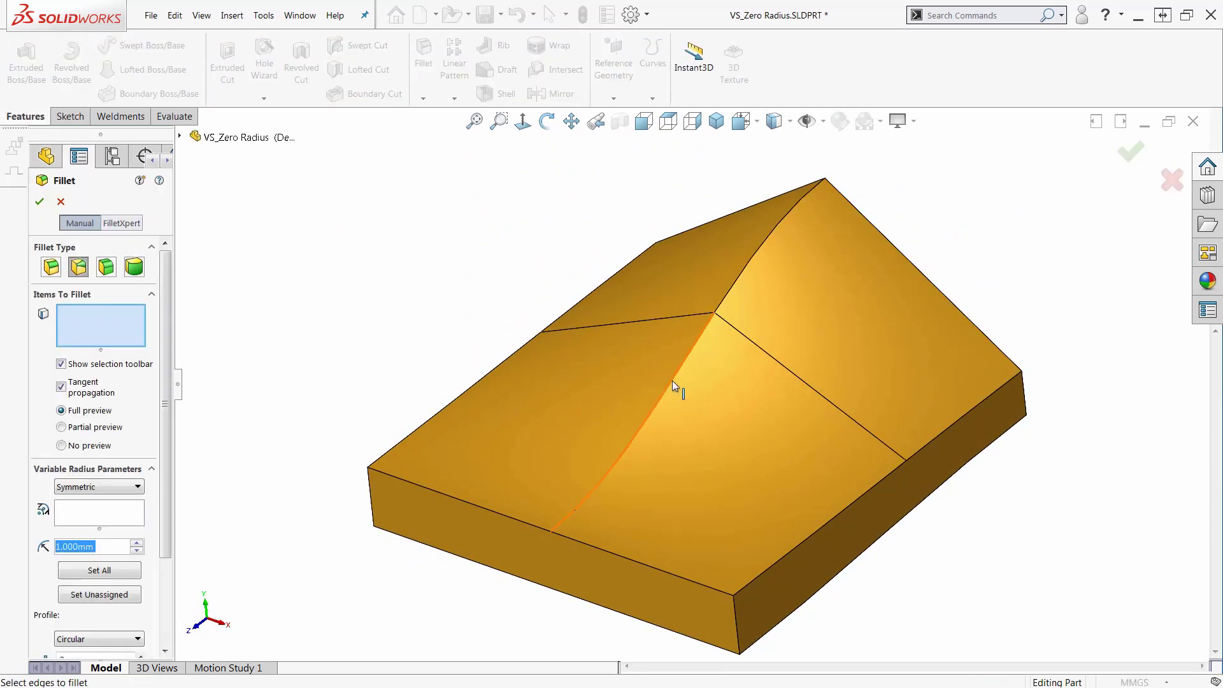
pyautogui.click(674, 382)
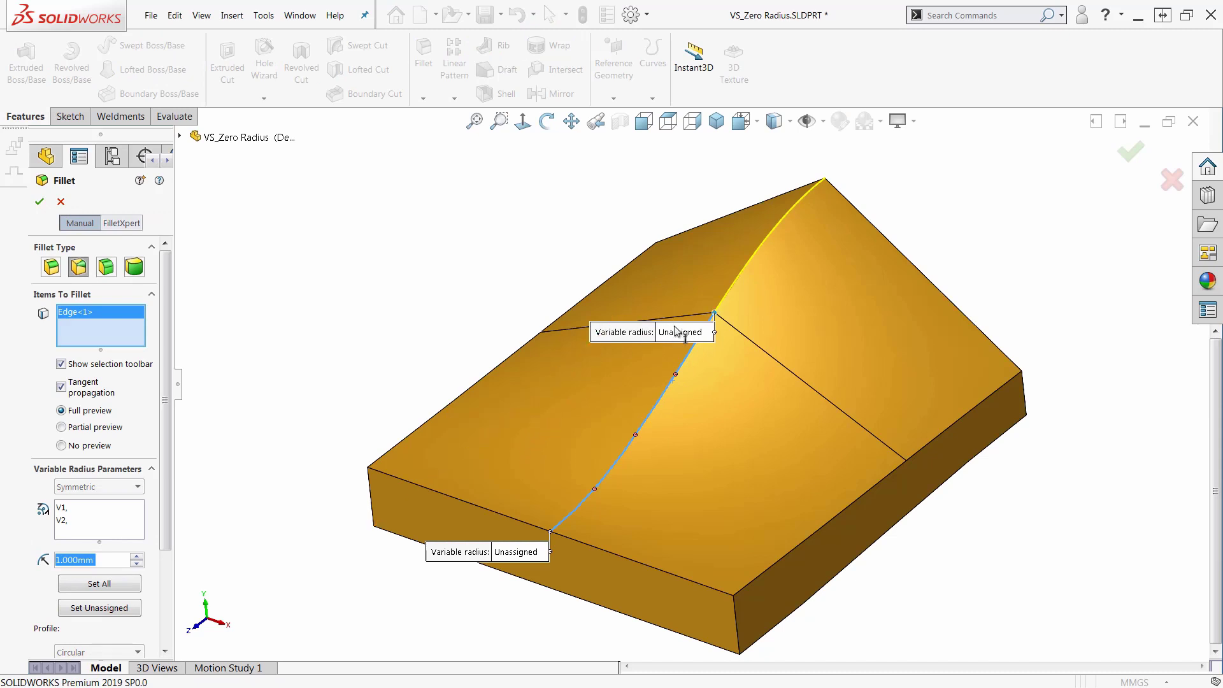
pyautogui.moveTo(675, 332); pyautogui.dragTo(608, 293)
pyautogui.click(613, 287)
pyautogui.write('0')
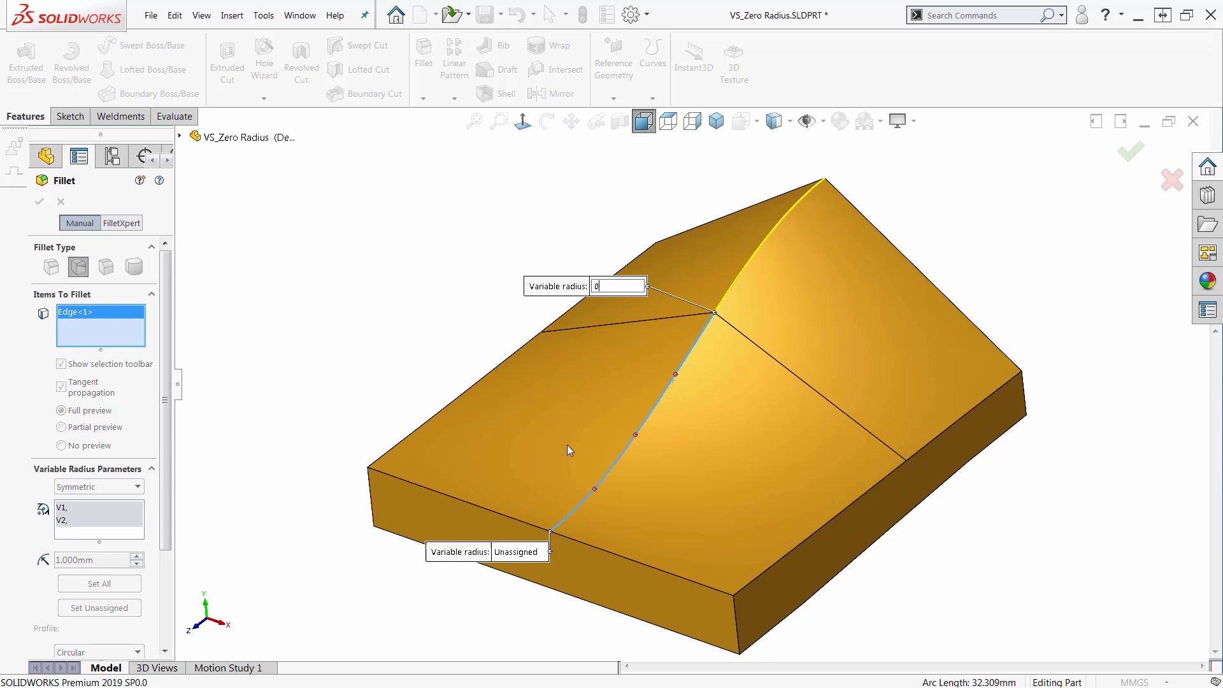
# Add a 5 mm midpoint radius, set the lower end to 0 mm, and accept VarFillet2.
pyautogui.click(636, 436)
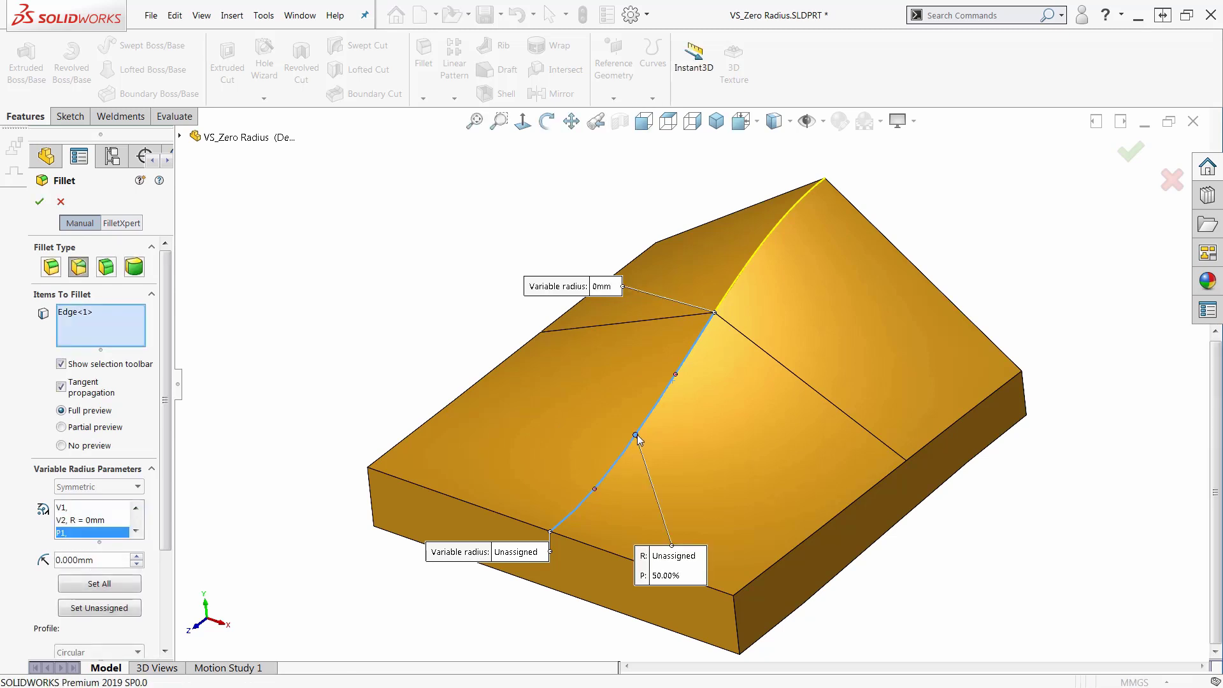
pyautogui.click(677, 557)
pyautogui.write('5')
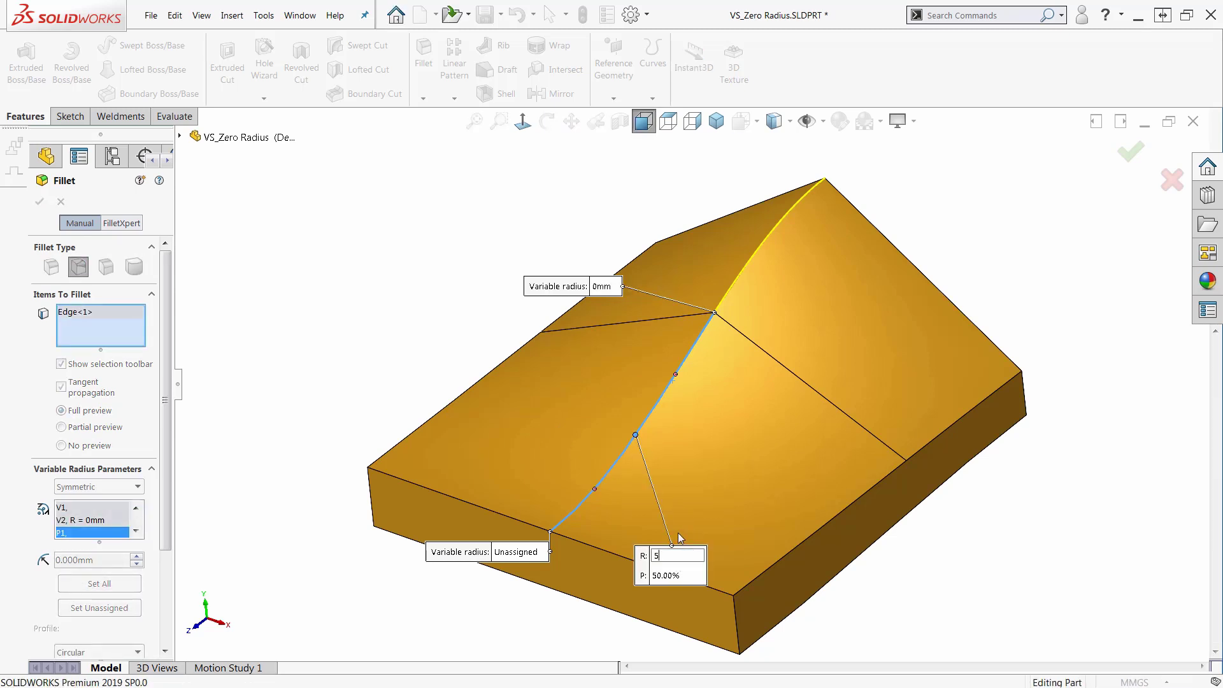
pyautogui.press('Return')
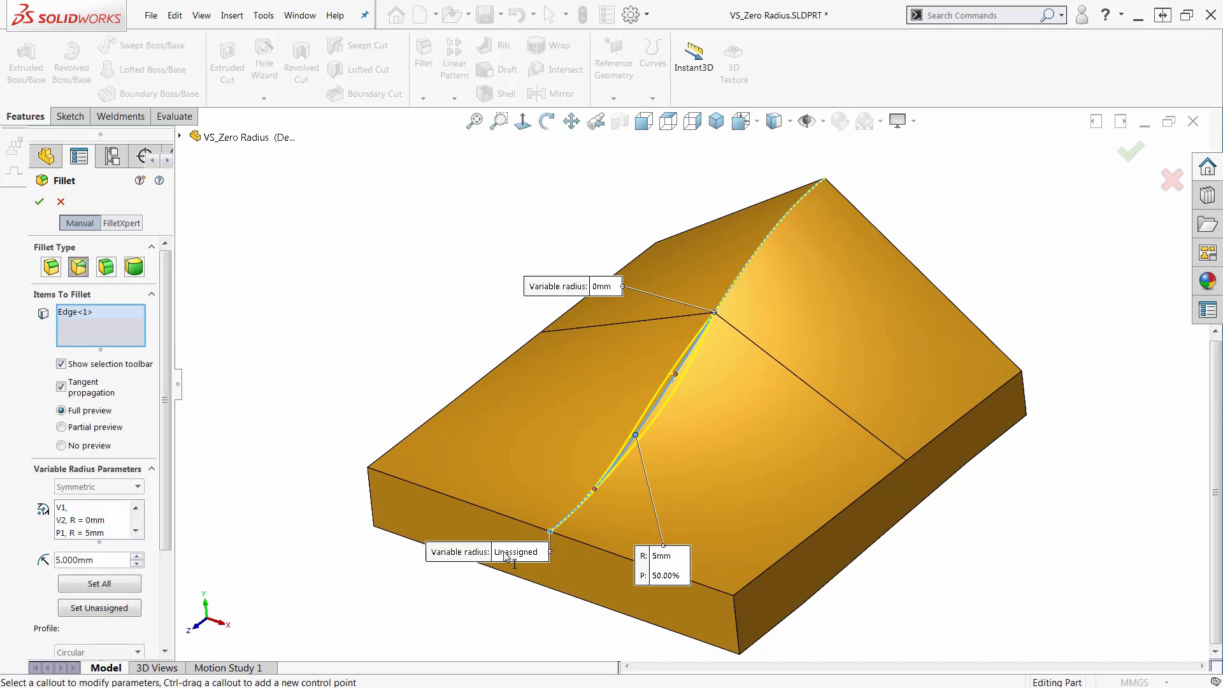
pyautogui.click(508, 558)
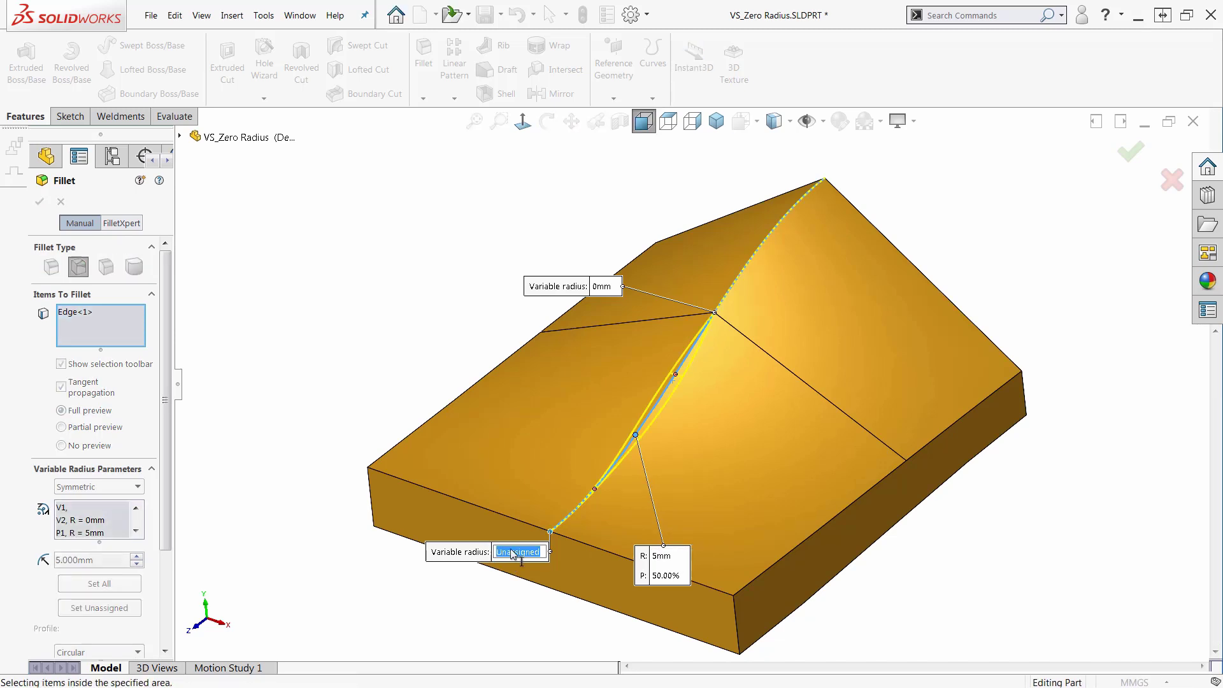
pyautogui.write('0')
pyautogui.press('Return')
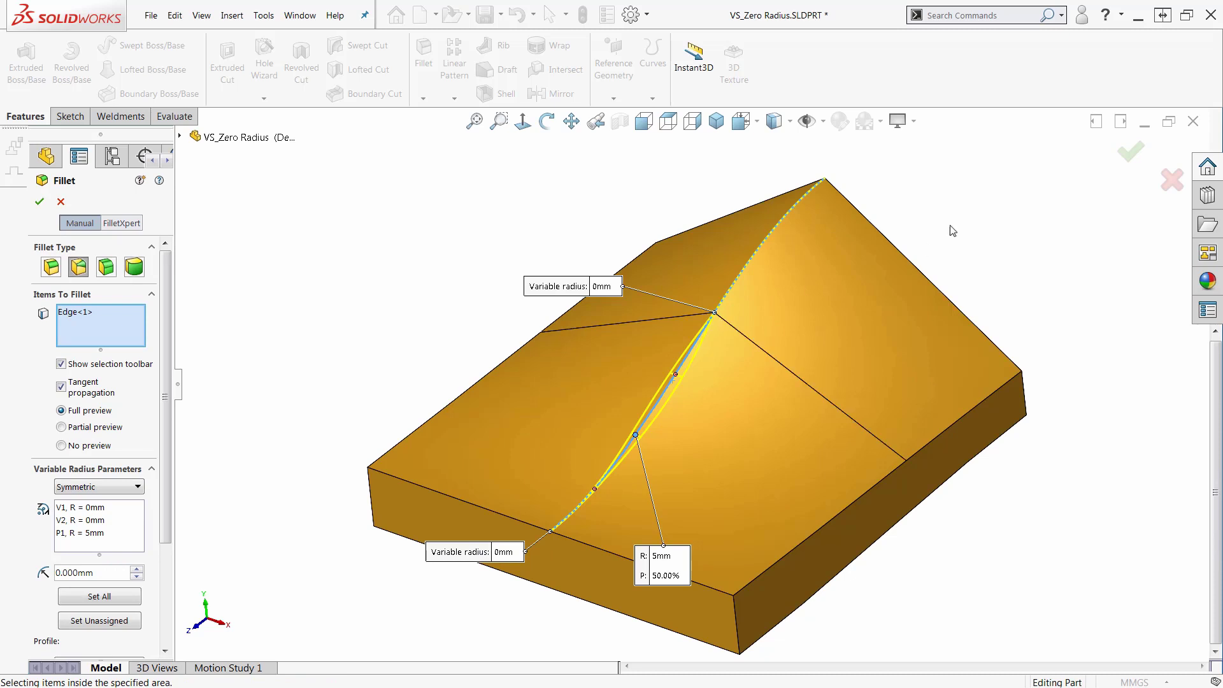
pyautogui.click(1131, 153)
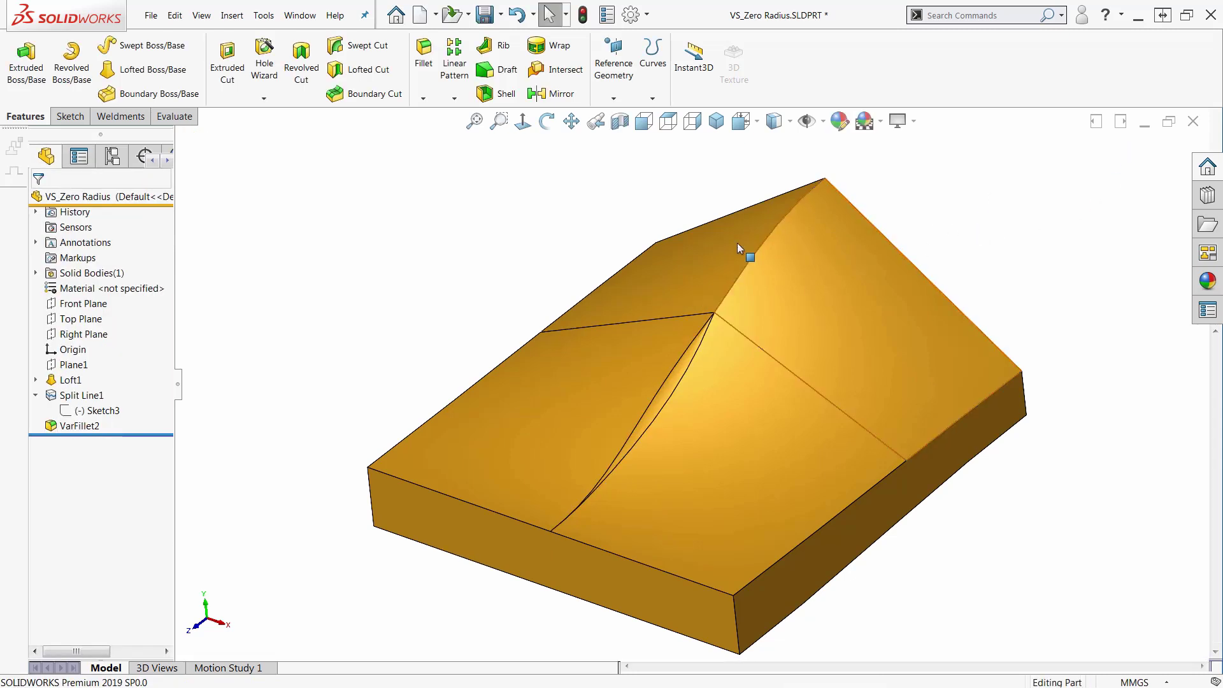
# Start a variable fillet on the upper ridge edge with 0 mm at the central peak end.
pyautogui.click(753, 253)
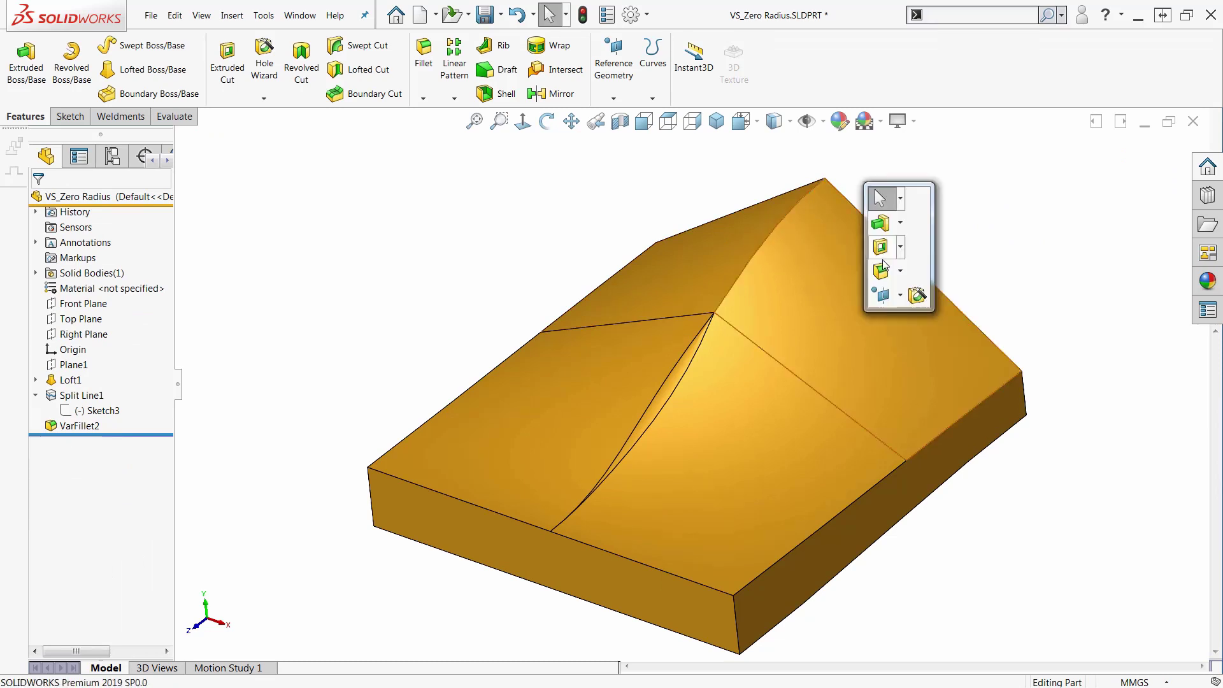
pyautogui.click(884, 272)
pyautogui.click(783, 223)
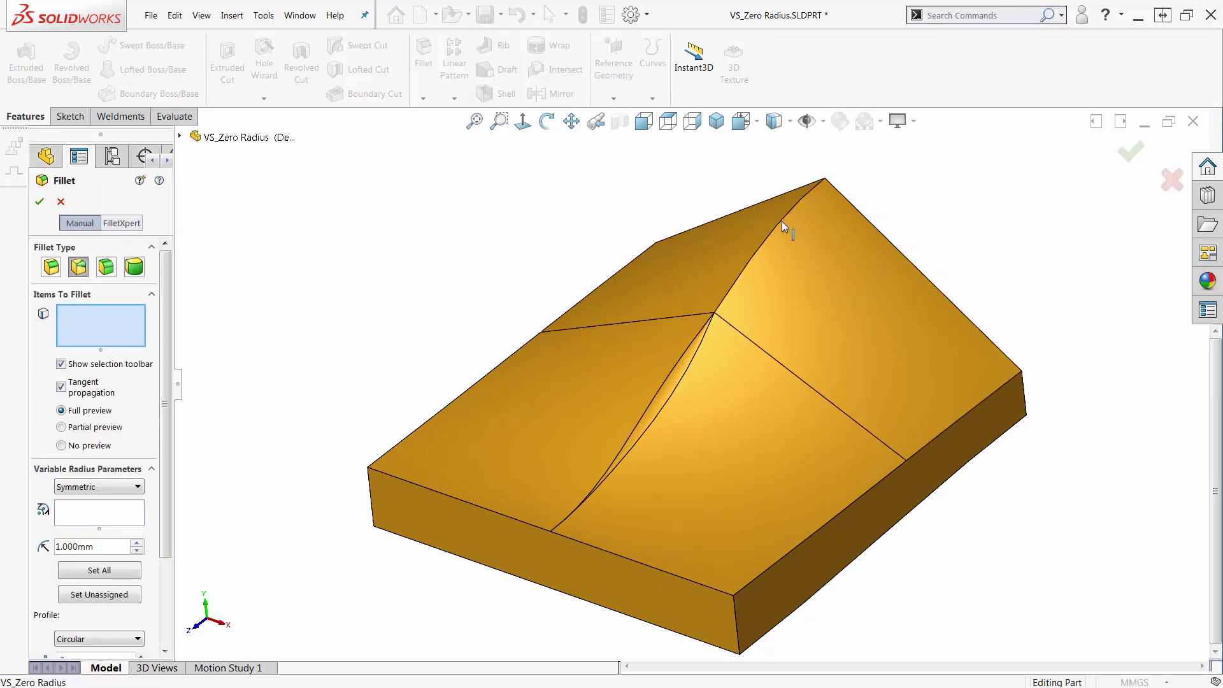
pyautogui.moveTo(799, 201); pyautogui.dragTo(728, 163)
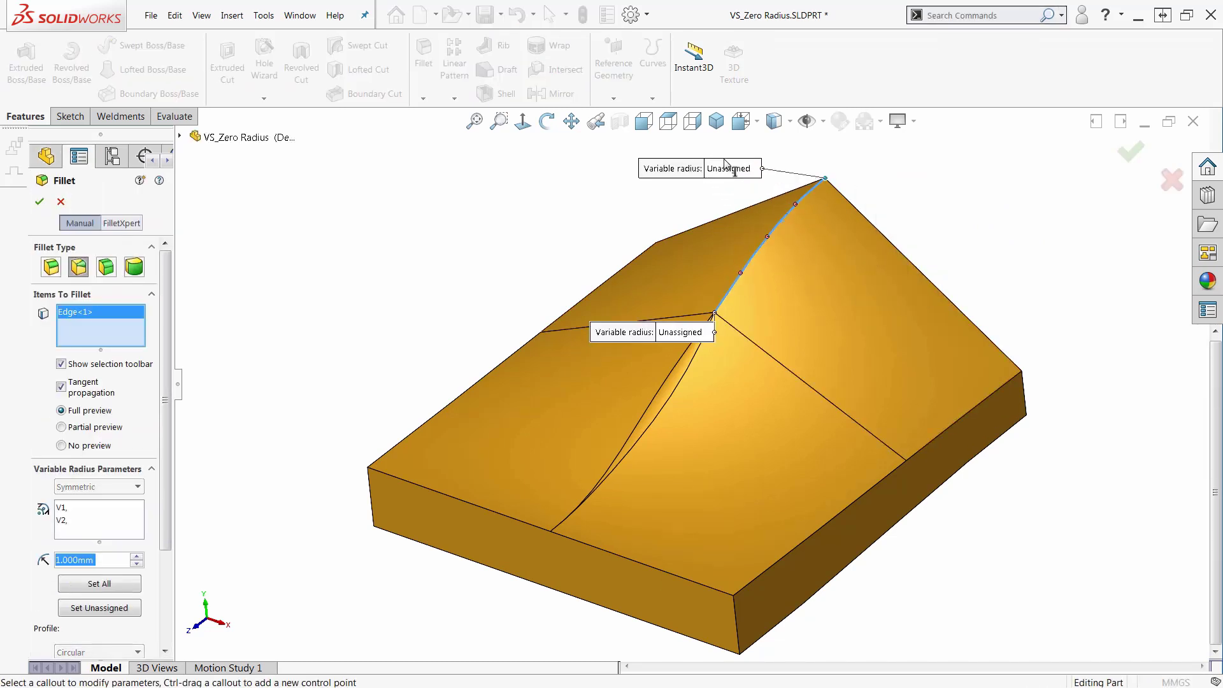
pyautogui.click(692, 332)
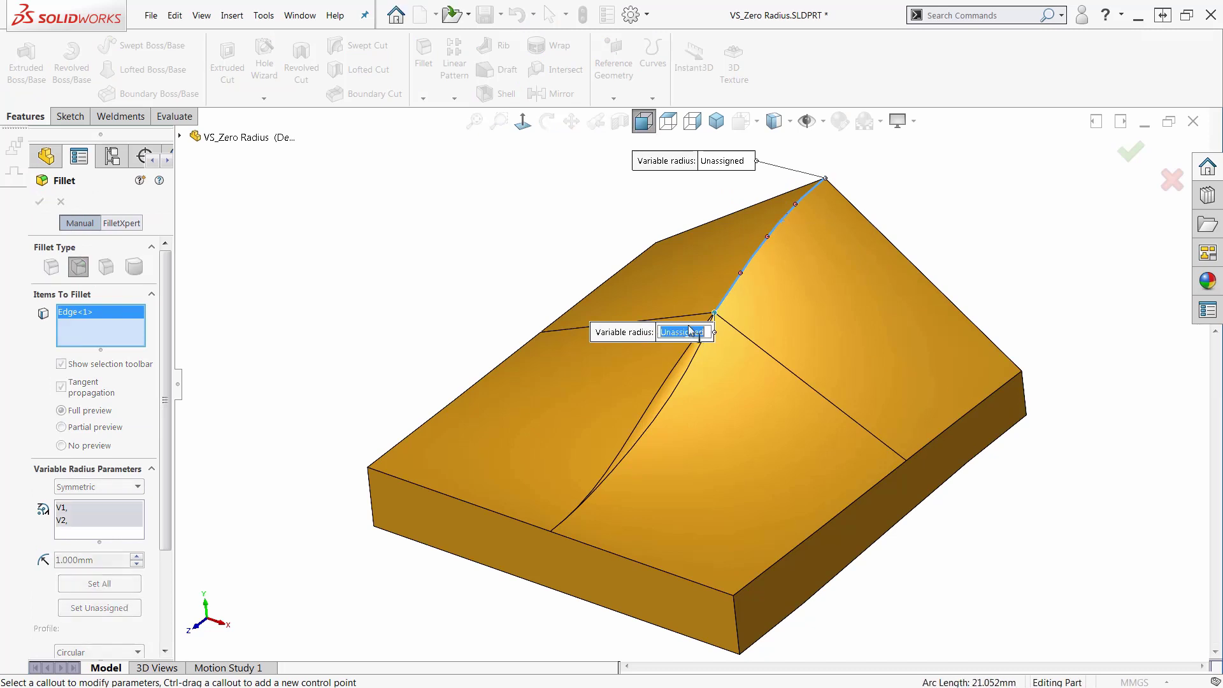
pyautogui.write('0')
pyautogui.rightClick(739, 259)
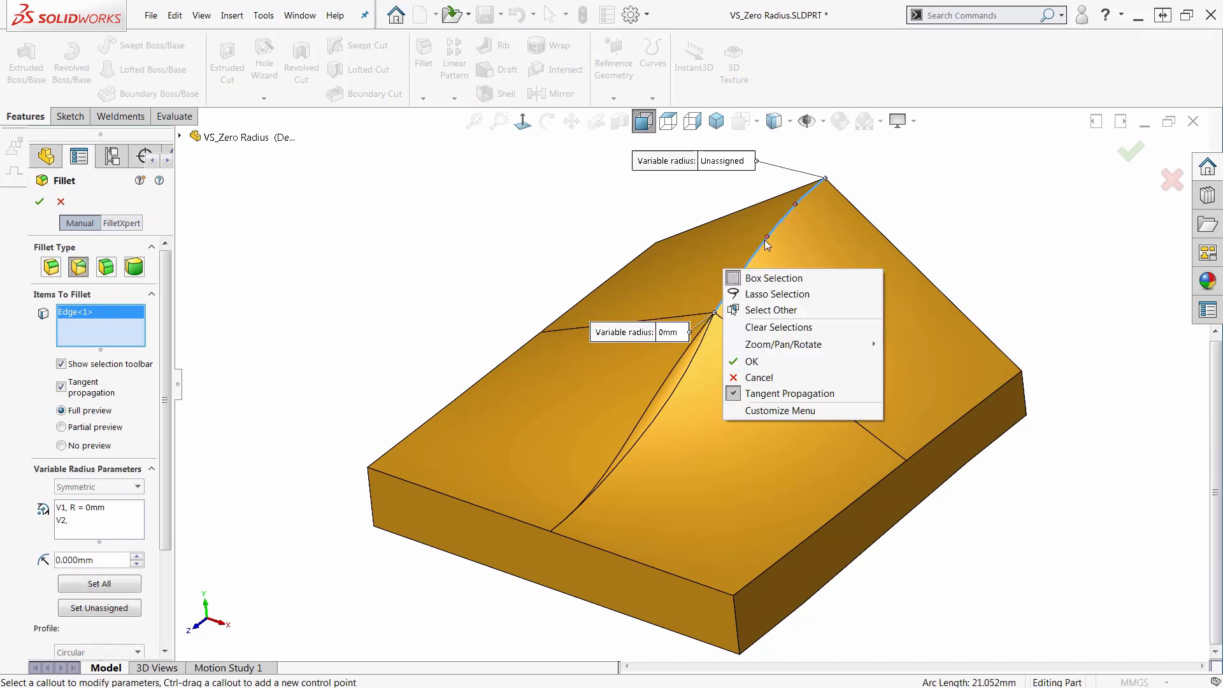
# Add a 5 mm midpoint radius, set the far end to 0 mm, and accept VarFillet3.
pyautogui.click(768, 236)
pyautogui.click(982, 175)
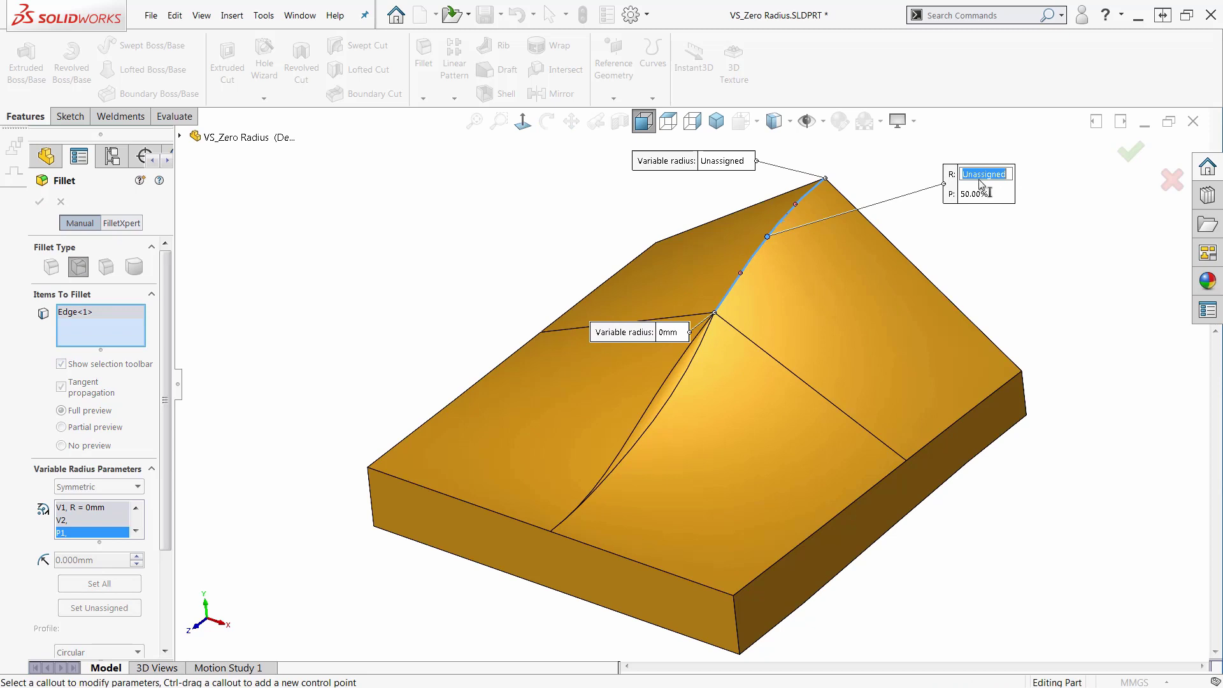
pyautogui.rightClick(980, 180)
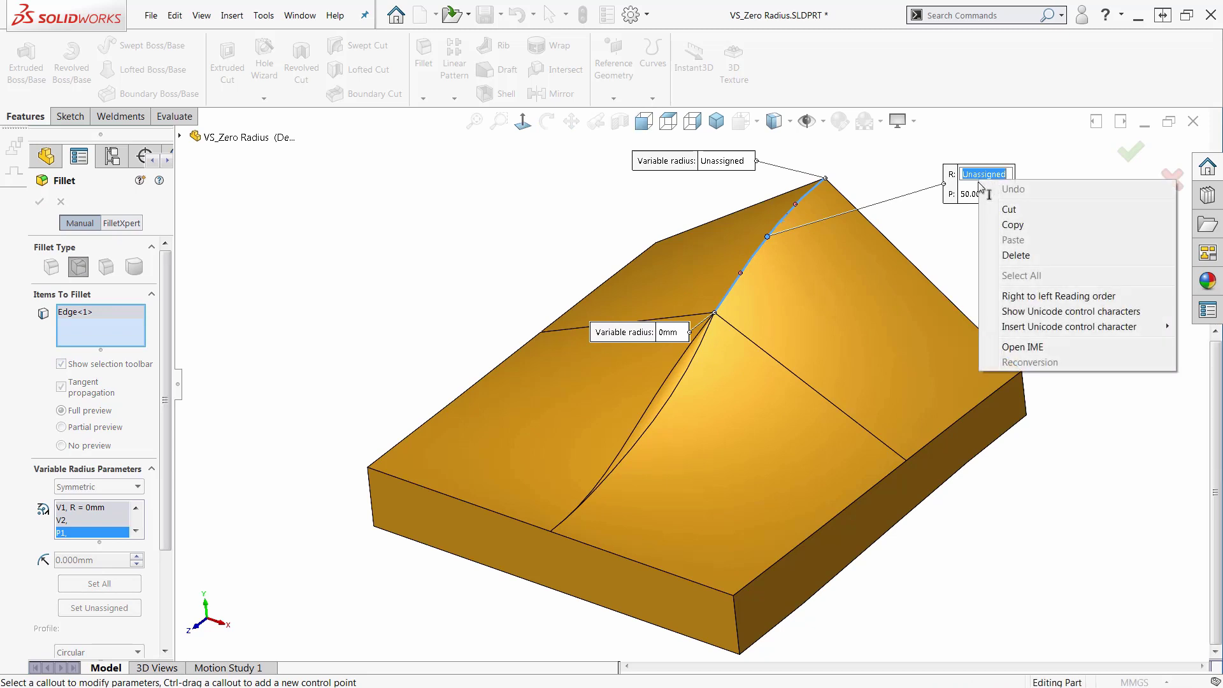
pyautogui.press('Escape')
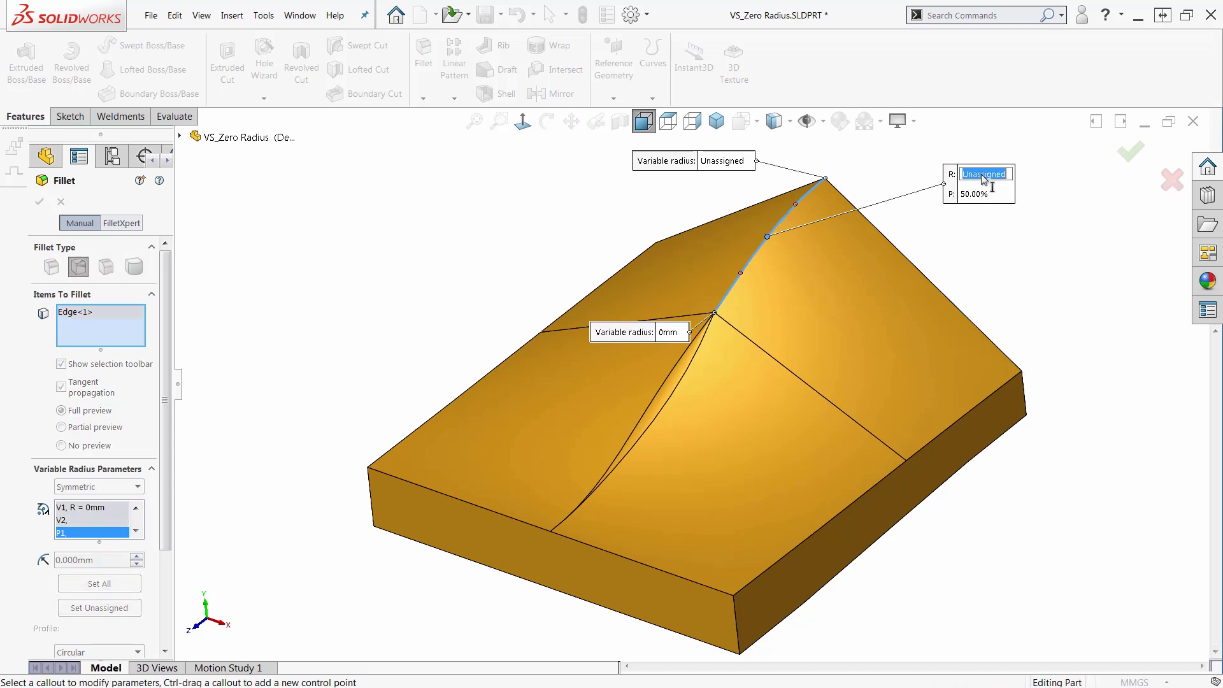
pyautogui.write('5')
pyautogui.press('Return')
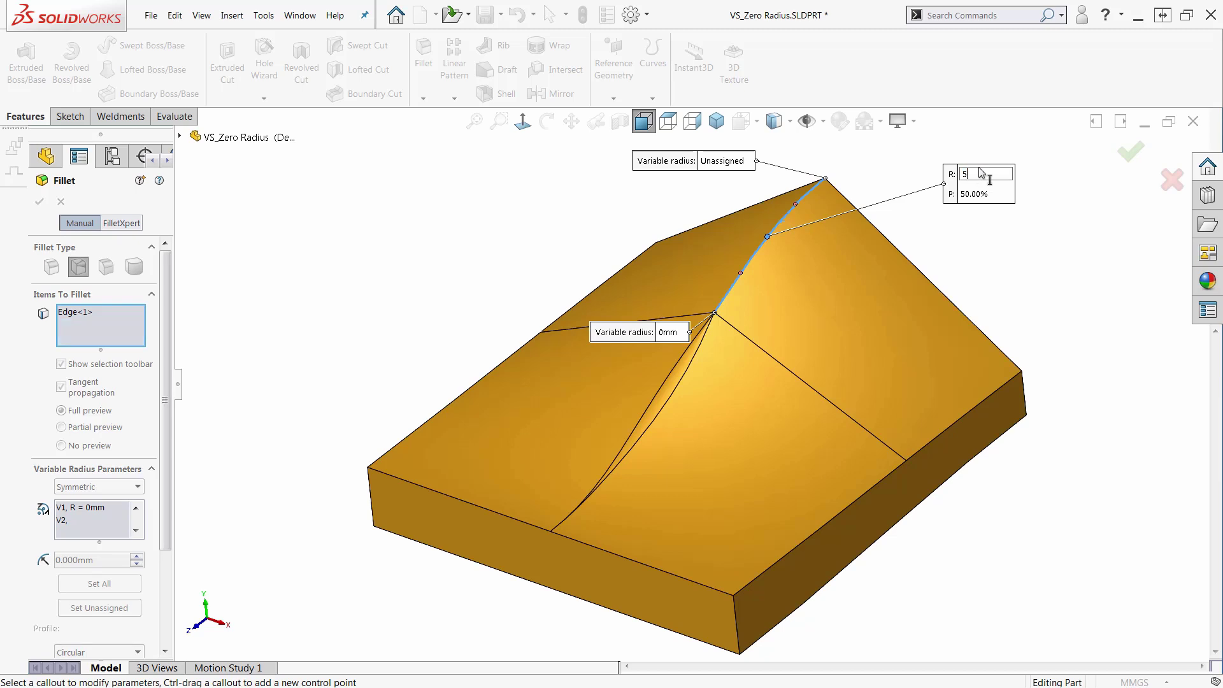
pyautogui.click(726, 162)
pyautogui.write('0')
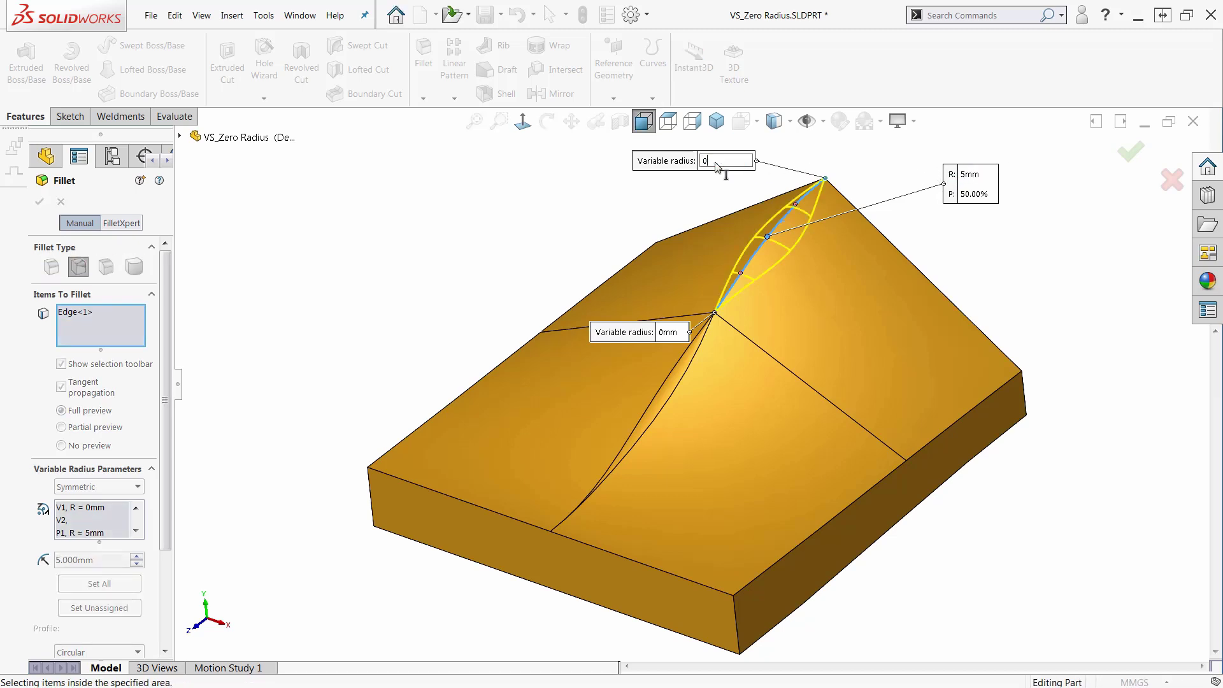
pyautogui.press('Return')
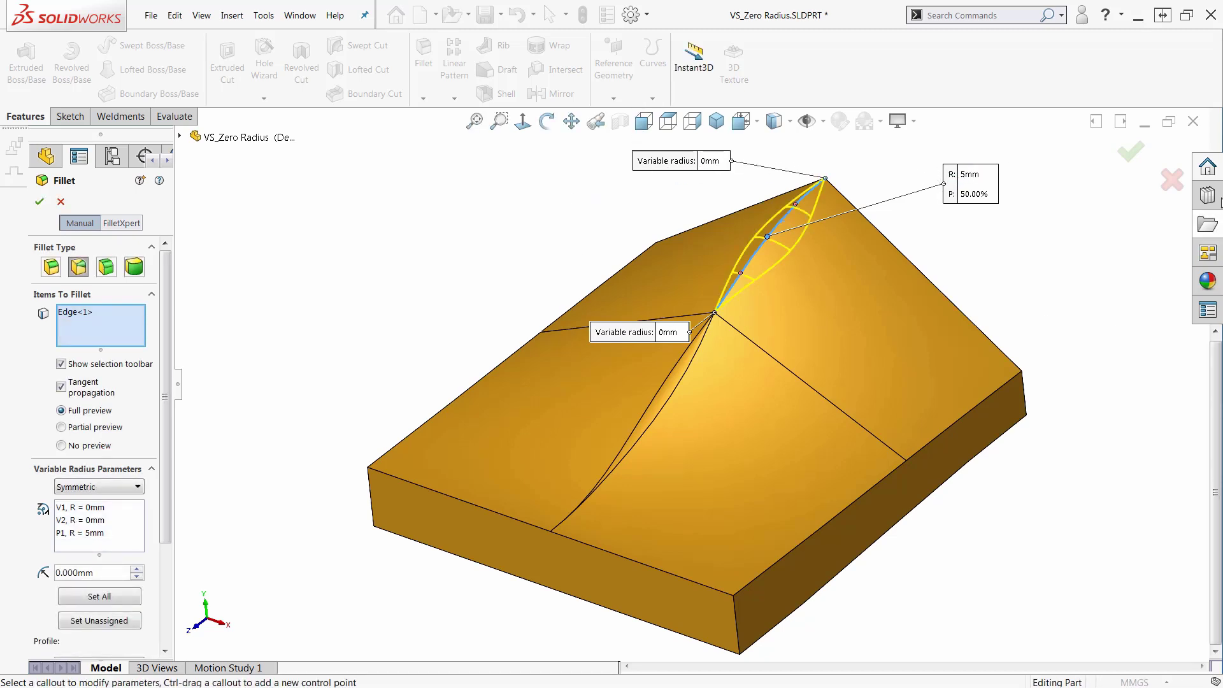
pyautogui.click(1130, 153)
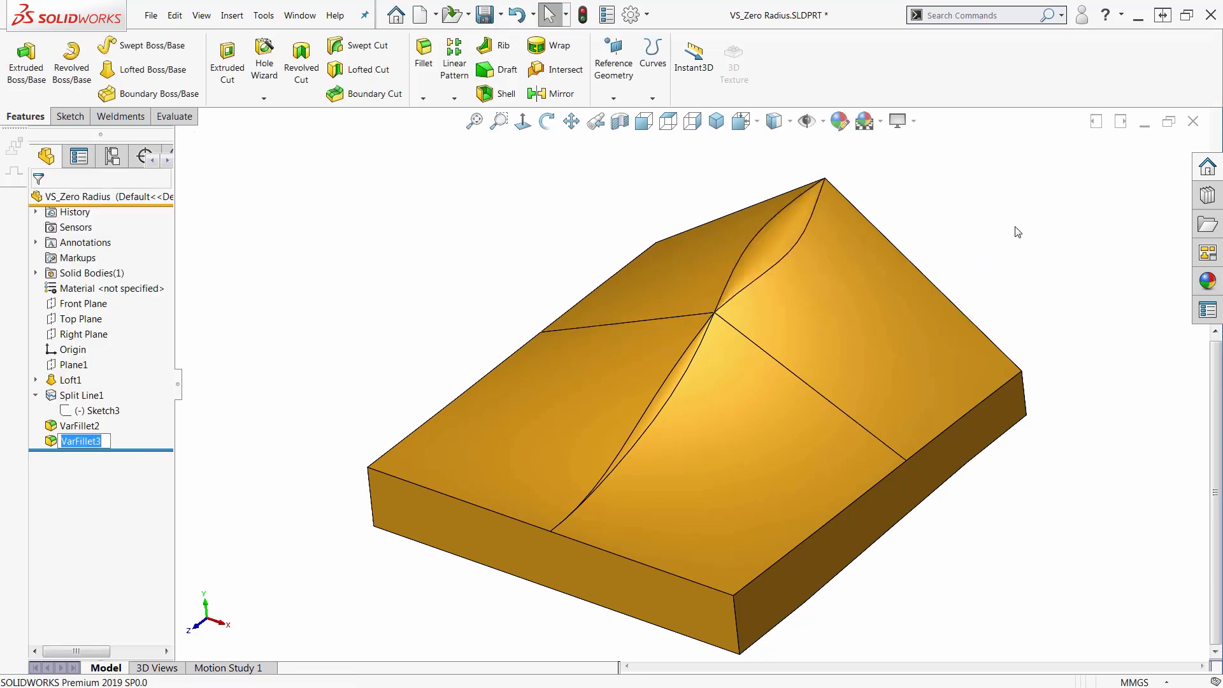
pyautogui.moveTo(1017, 232); pyautogui.dragTo(863, 433, button='middle')
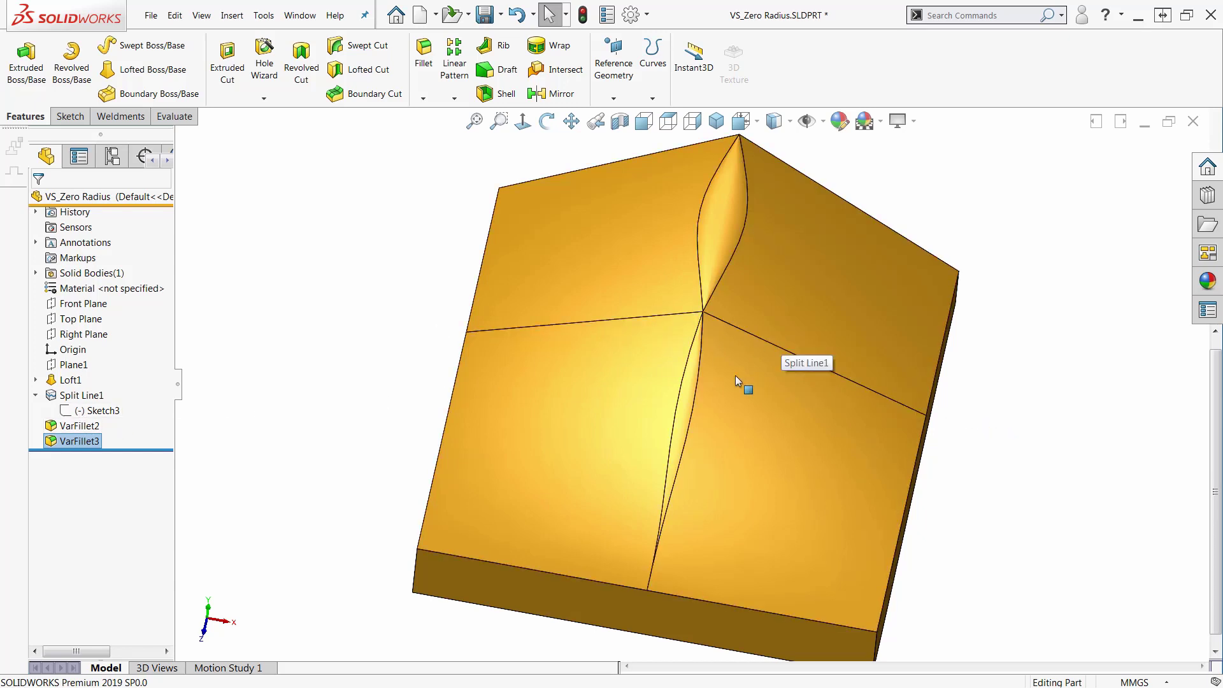
pyautogui.moveTo(699, 418); pyautogui.dragTo(686, 379, button='middle')
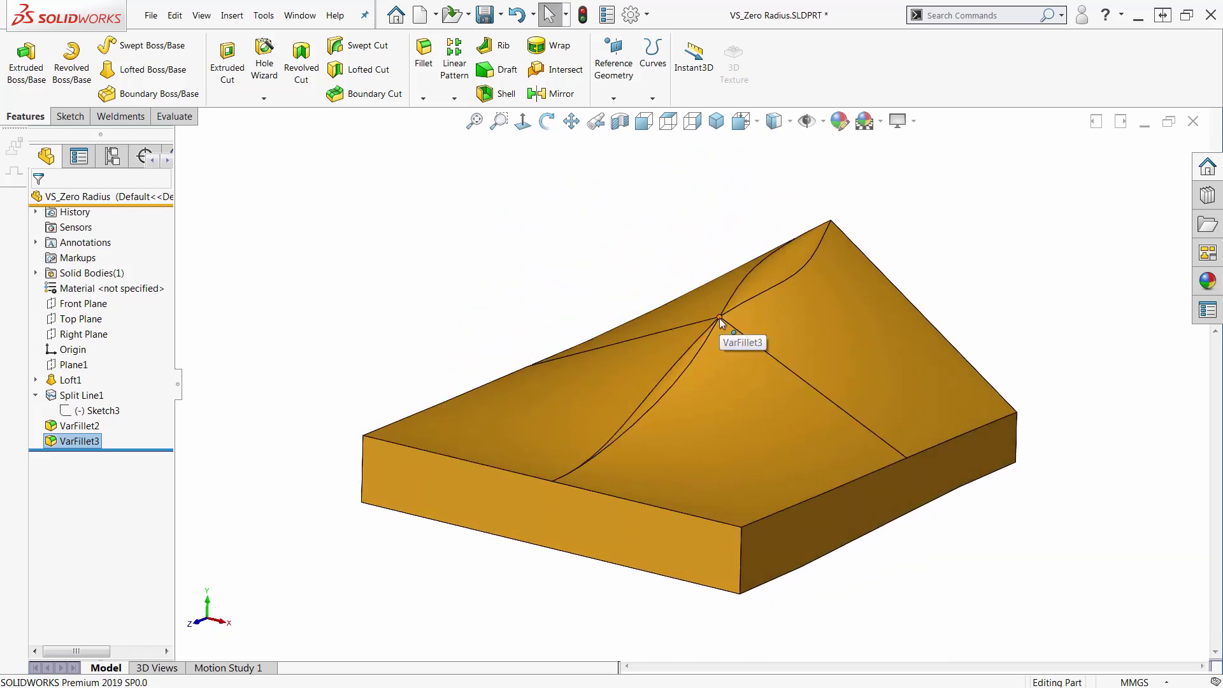
pyautogui.moveTo(708, 348); pyautogui.dragTo(779, 143, button='middle')
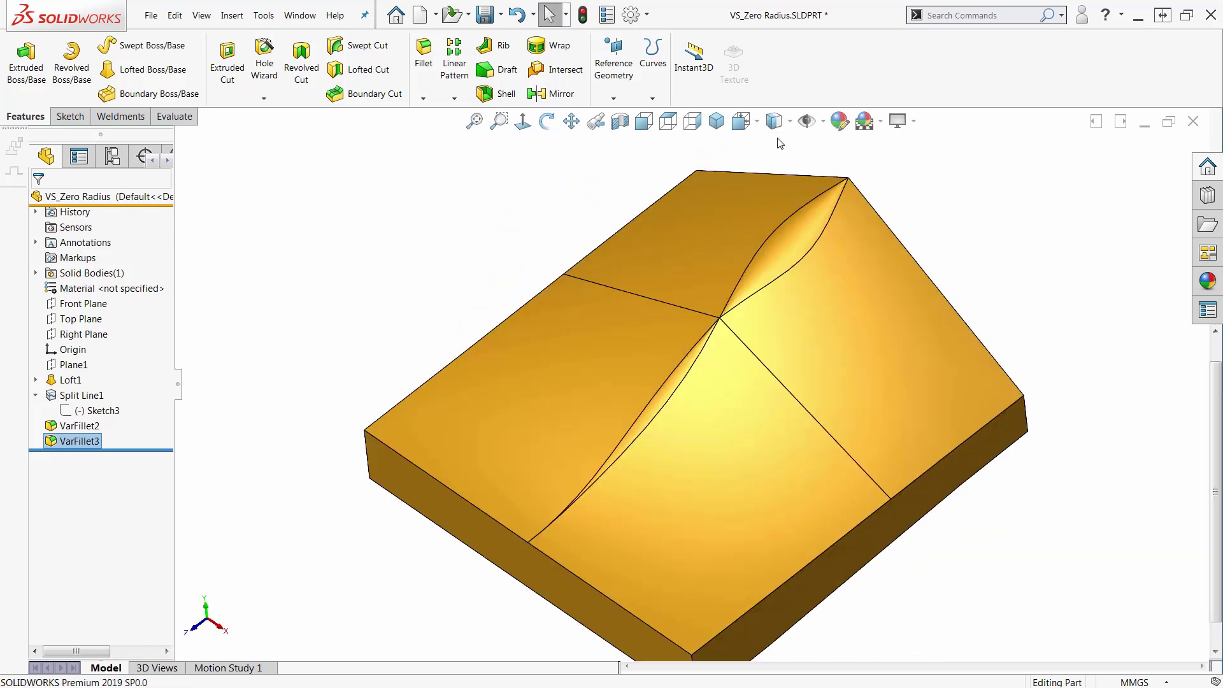
# Switch the display style to Shaded without edges and orbit to view the smooth ridge.
pyautogui.click(777, 123)
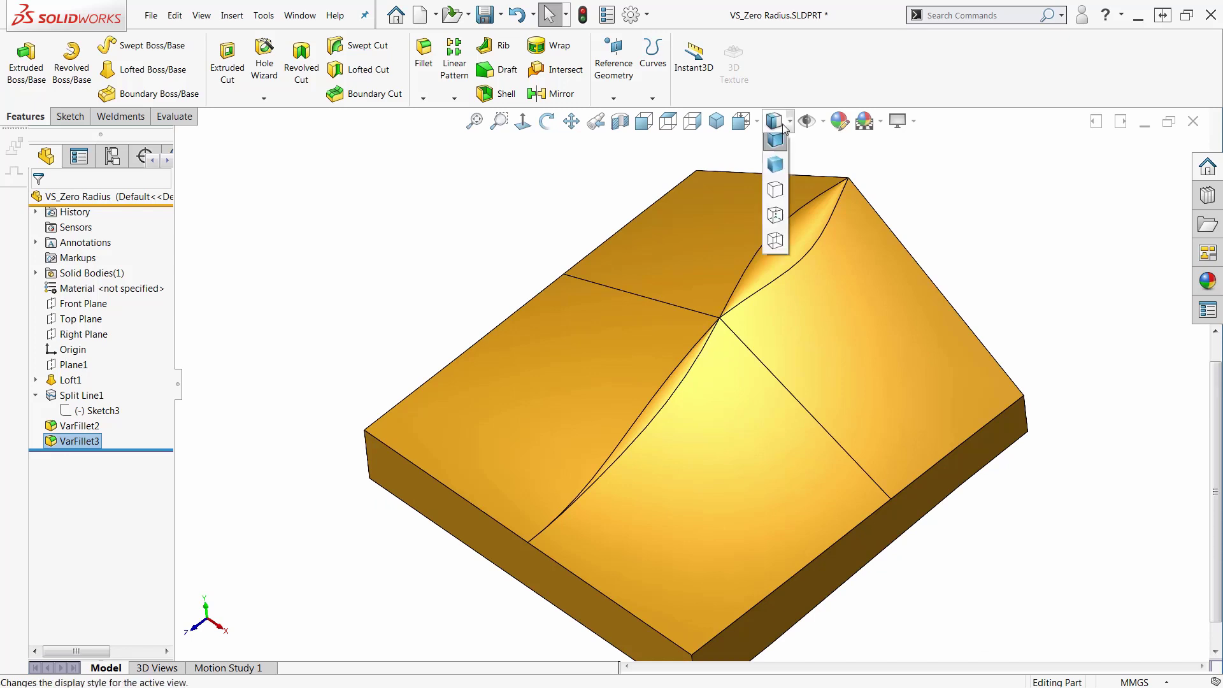
pyautogui.click(774, 173)
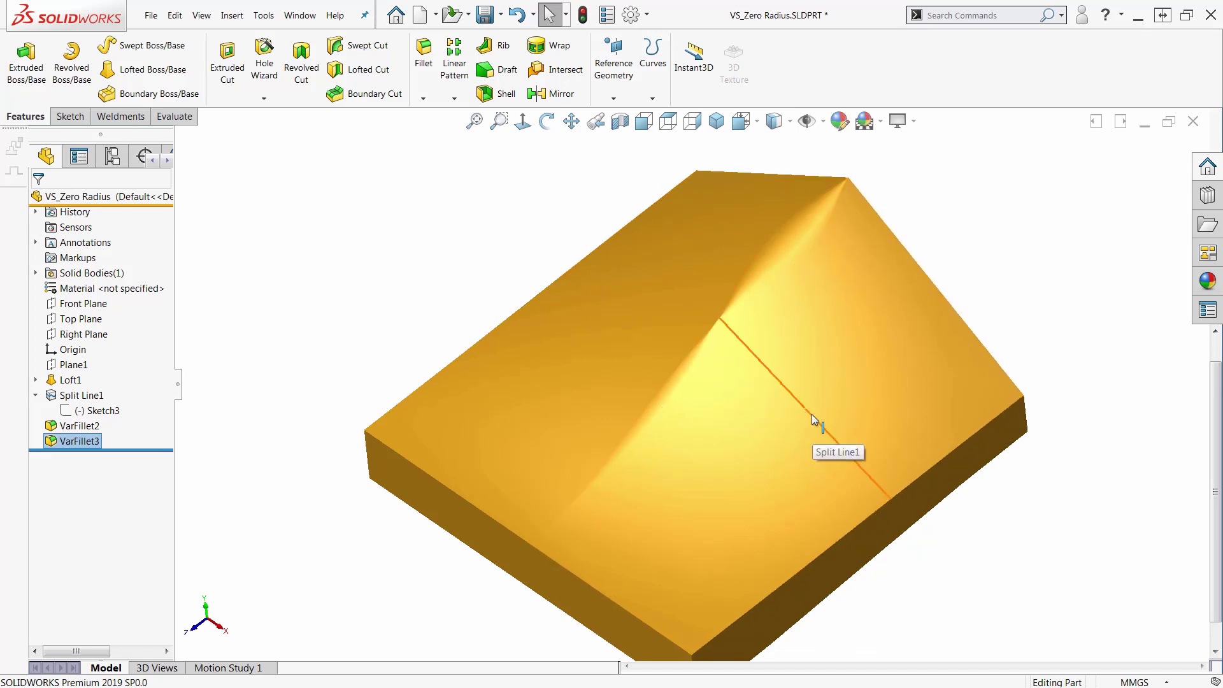
pyautogui.moveTo(969, 199)
pyautogui.mouseDown(button='middle')
pyautogui.moveTo(1052, 120)
pyautogui.moveTo(996, 265)
pyautogui.moveTo(978, 233)
pyautogui.moveTo(965, 257)
pyautogui.moveTo(1003, 217)
pyautogui.moveTo(909, 236)
pyautogui.mouseUp(button='middle')
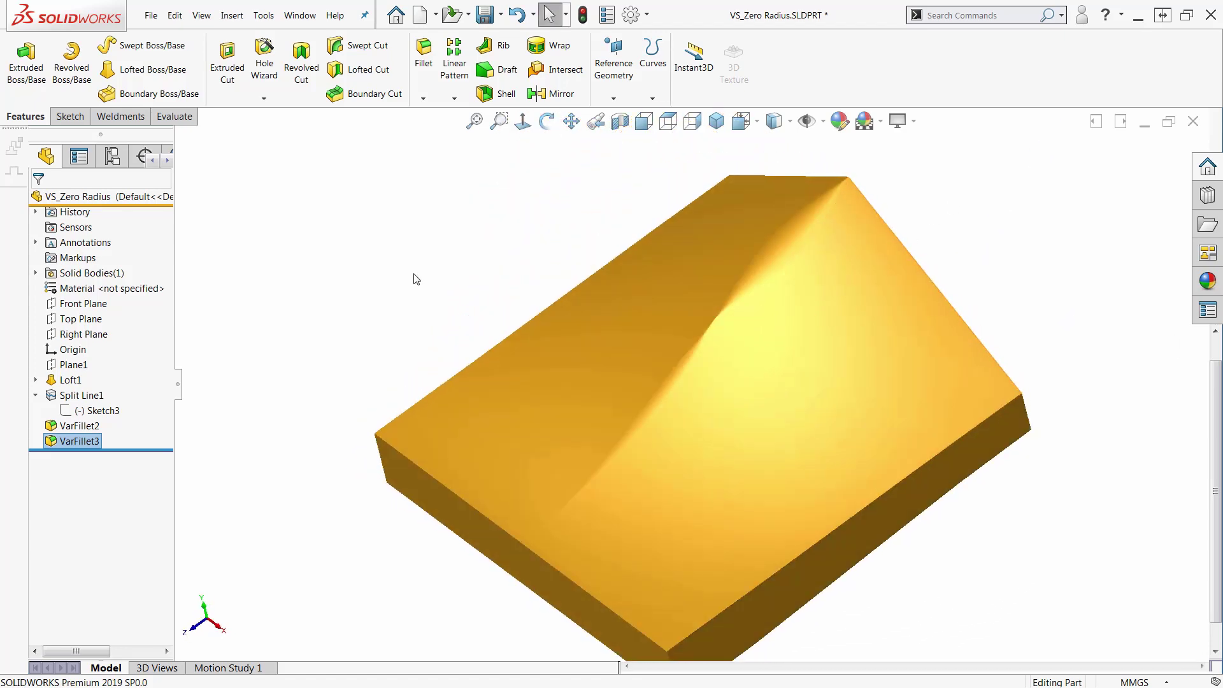